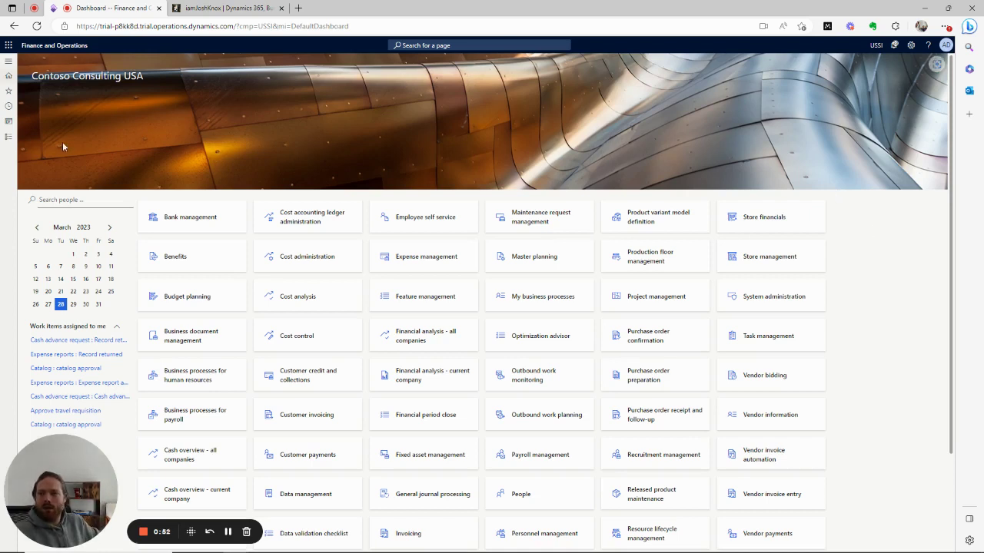
- Open the All projects list from the Project management and accounting module
click(8, 136)
scroll(38, 188, down, 3)
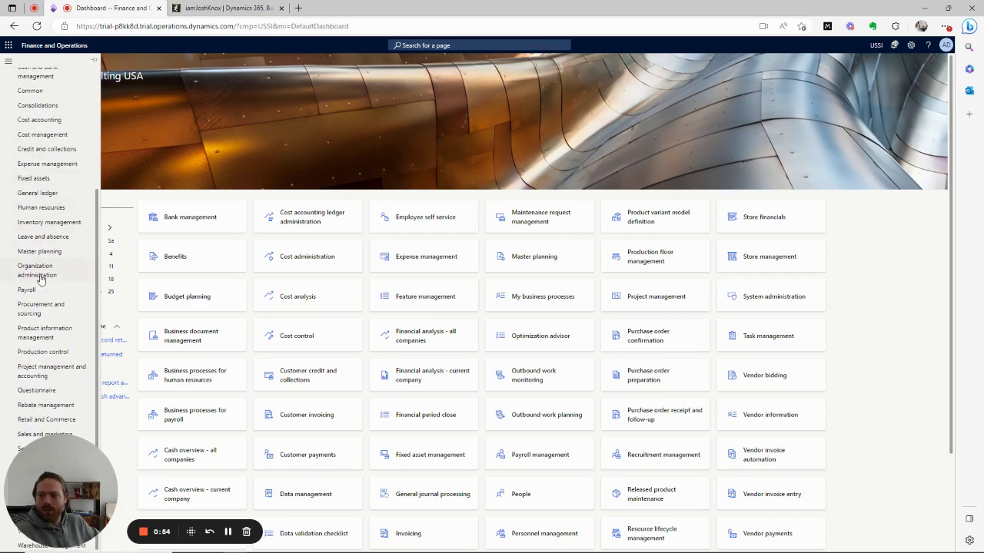
click(58, 368)
click(137, 131)
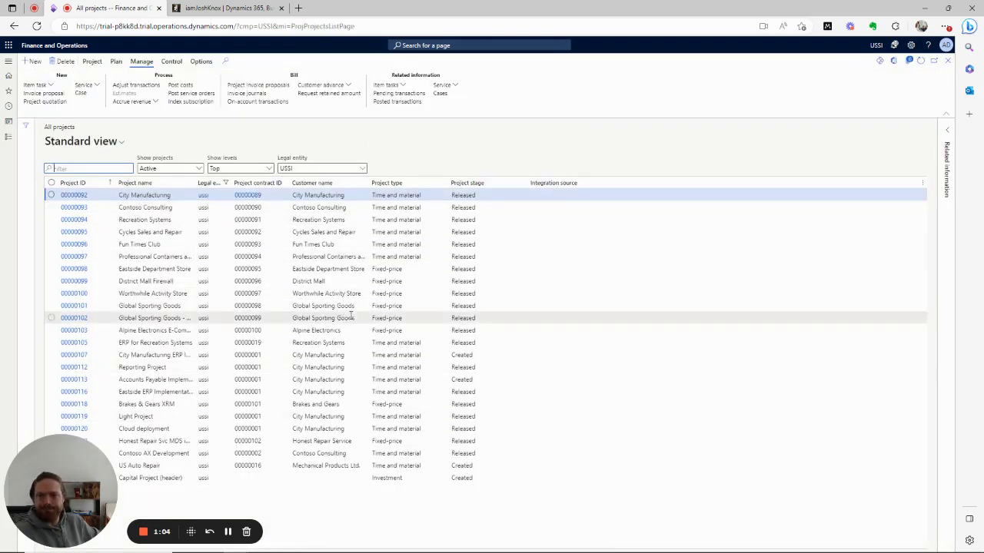
- Try to open the Projects (USSI) data in Excel and close the browser copy of the workbook
click(893, 63)
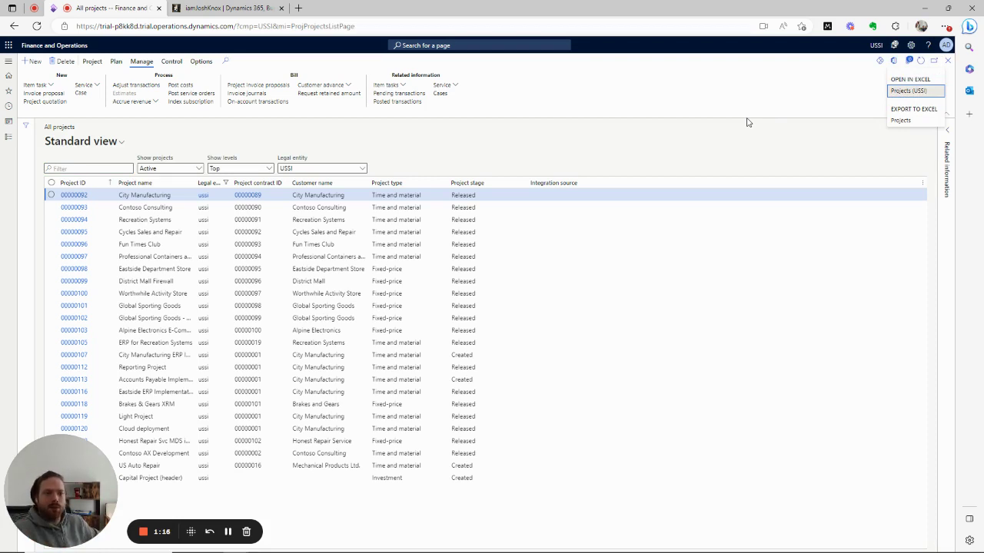
click(900, 92)
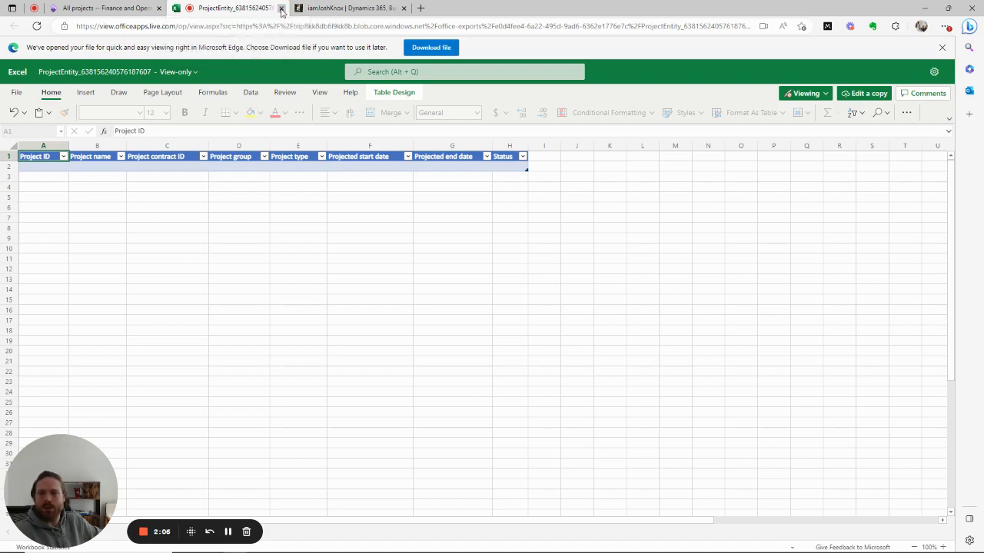
click(281, 9)
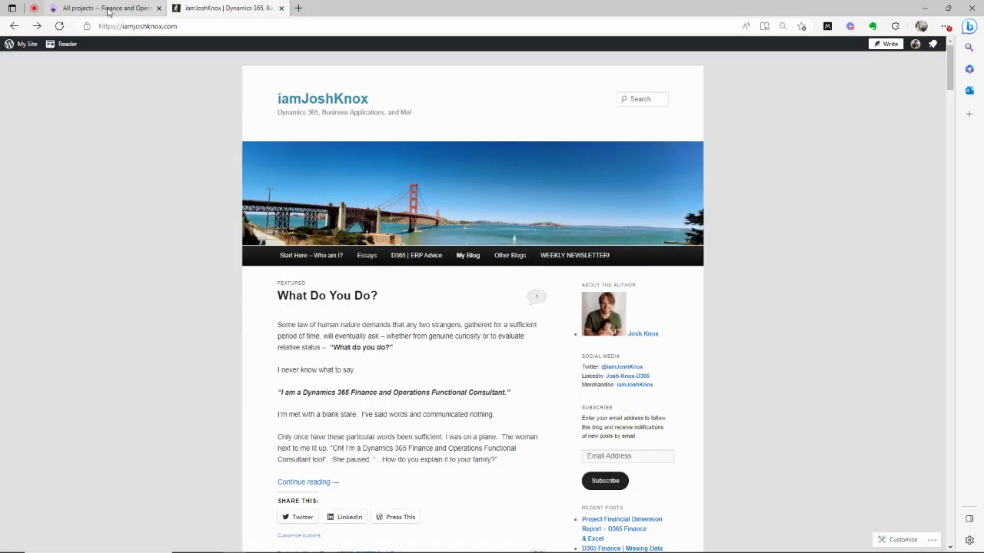
- Turn off opening Office files in the browser in the browser's Downloads settings
click(945, 27)
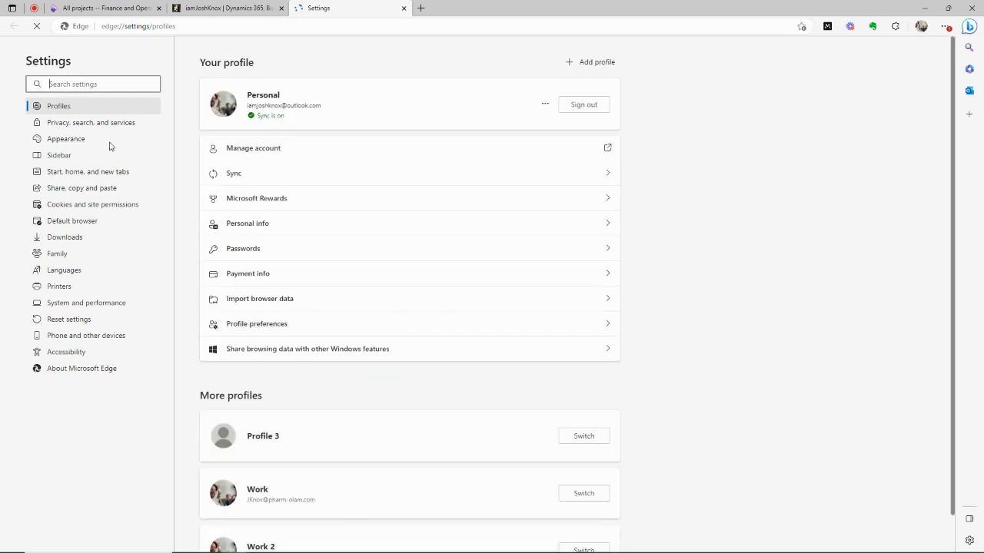
click(69, 238)
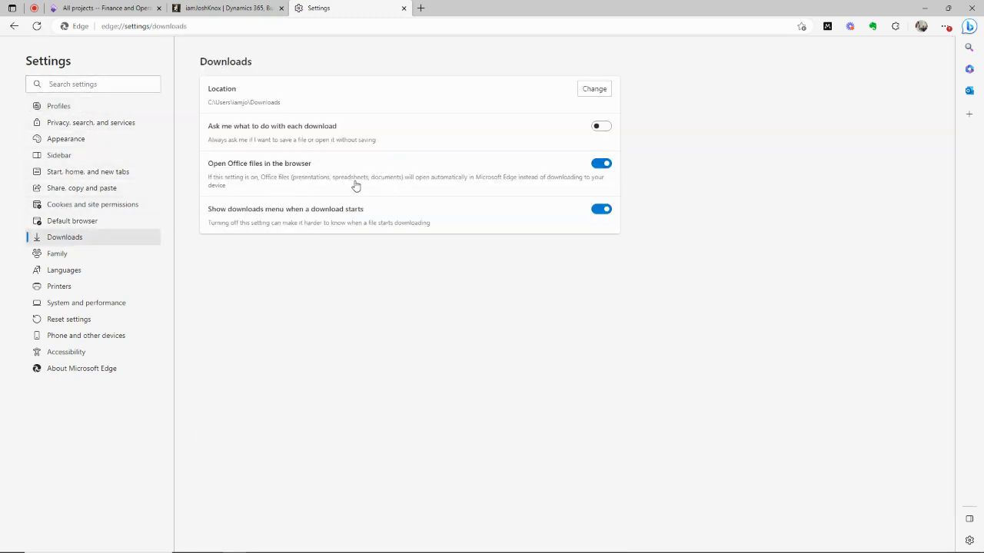
click(597, 167)
- Download the Projects (USSI) workbook from the All projects page and open the file in a maximized Excel window
click(79, 9)
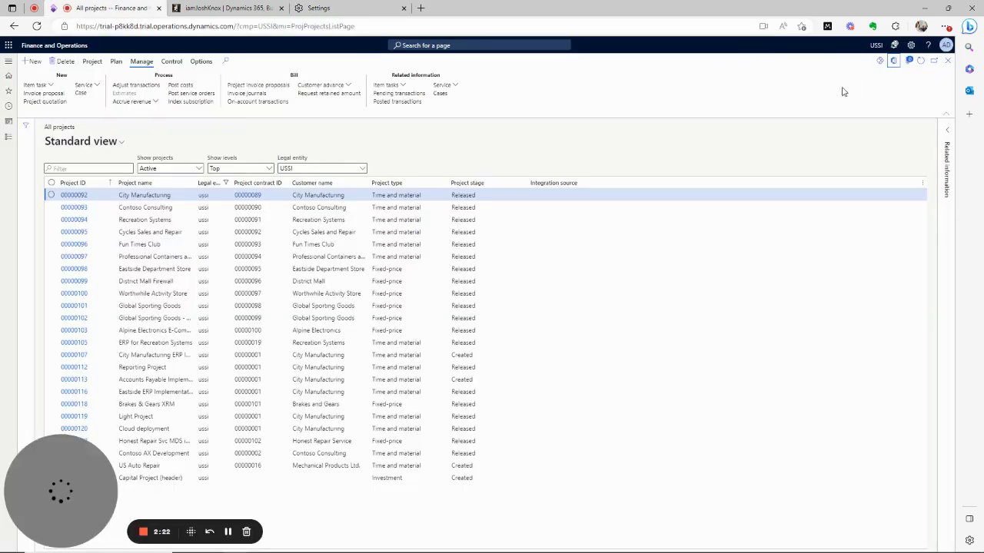
click(894, 61)
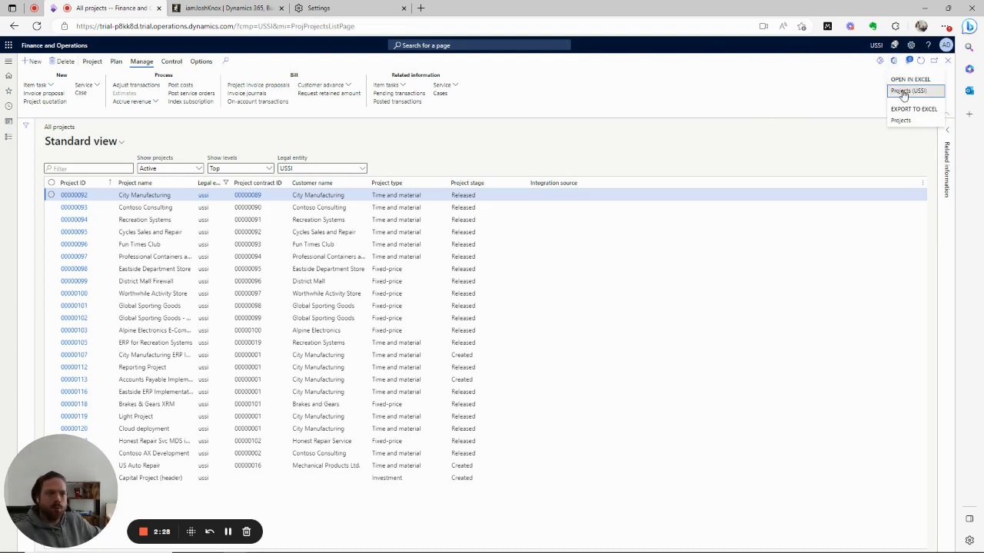
click(904, 93)
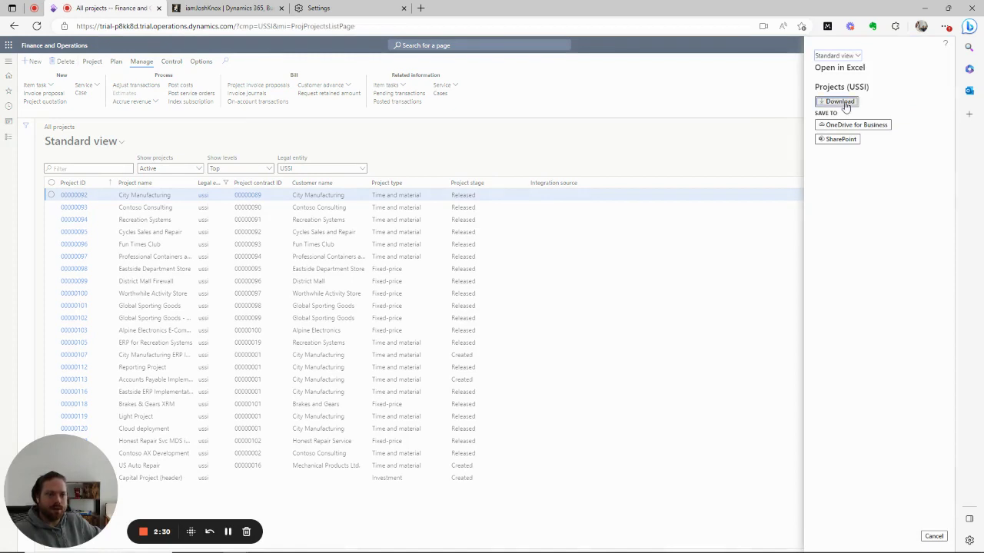
click(840, 102)
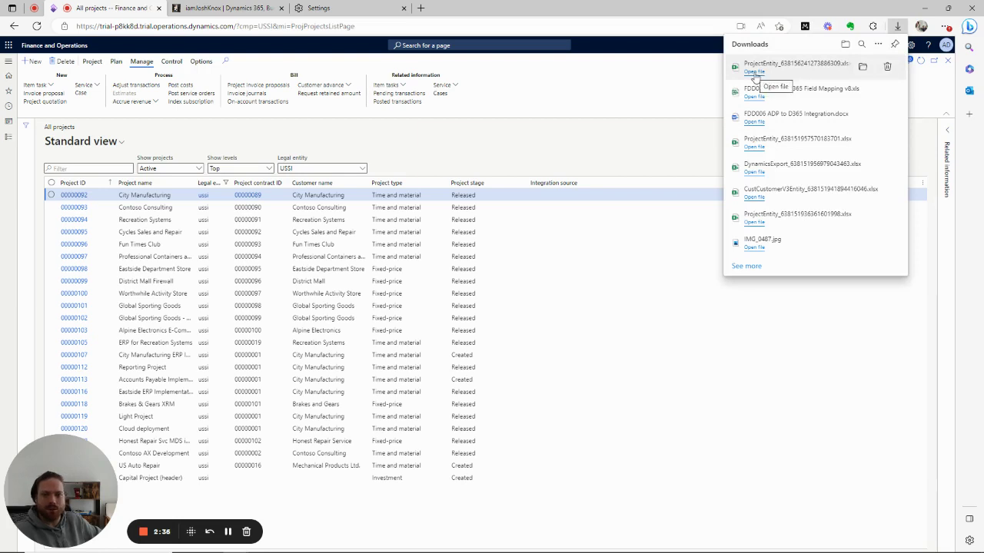
click(755, 74)
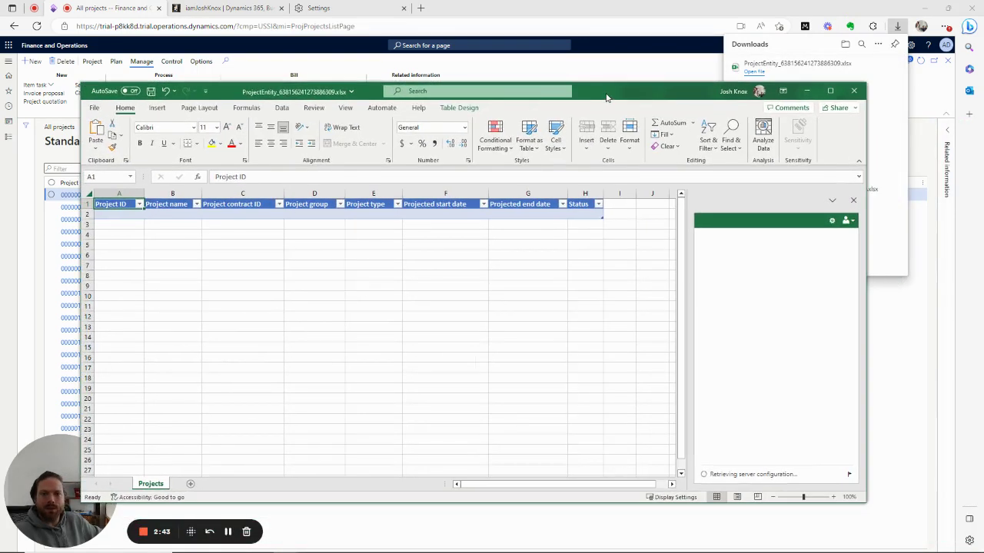
double_click(607, 97)
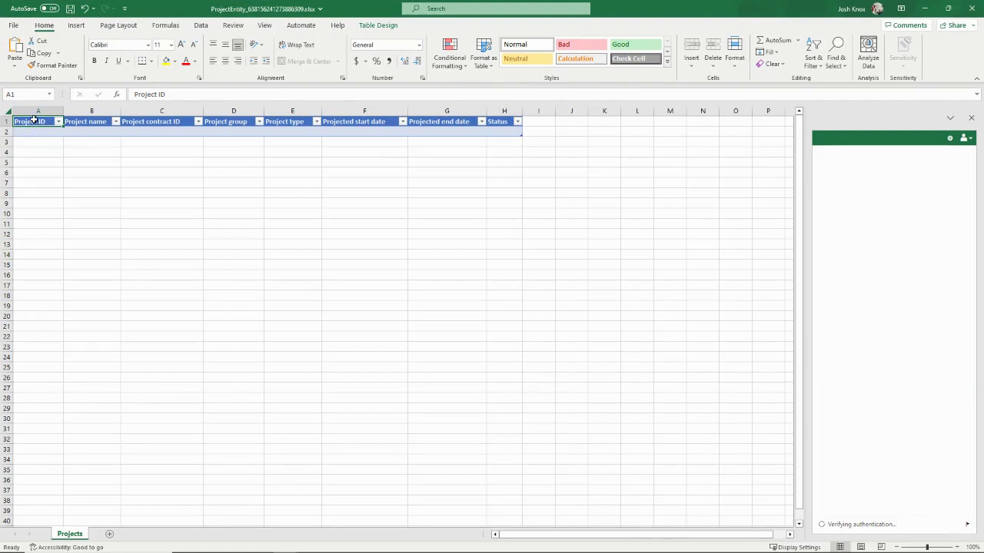
- Highlight the Projects table's column headings and return the workbook window to full size
drag(29, 123, 487, 121)
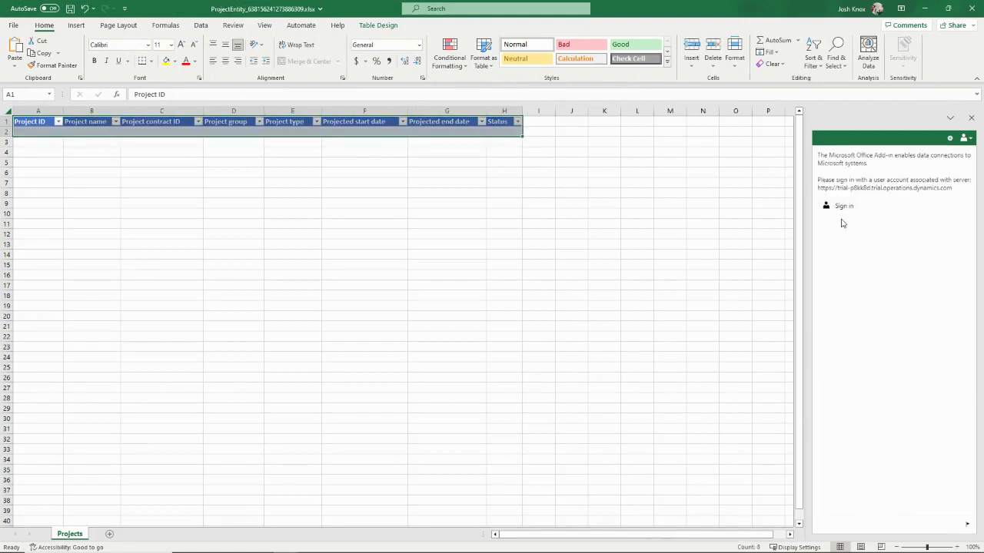
click(925, 7)
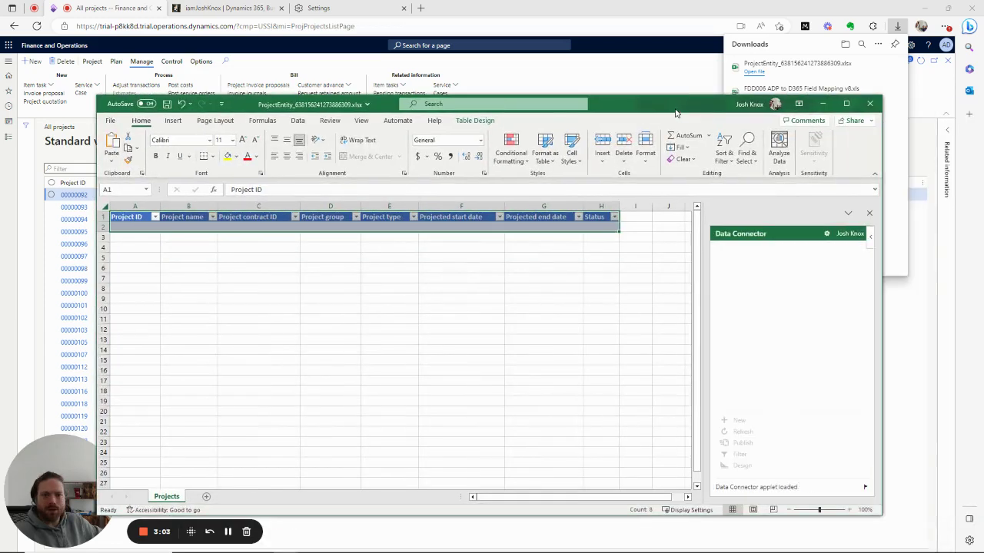
double_click(673, 108)
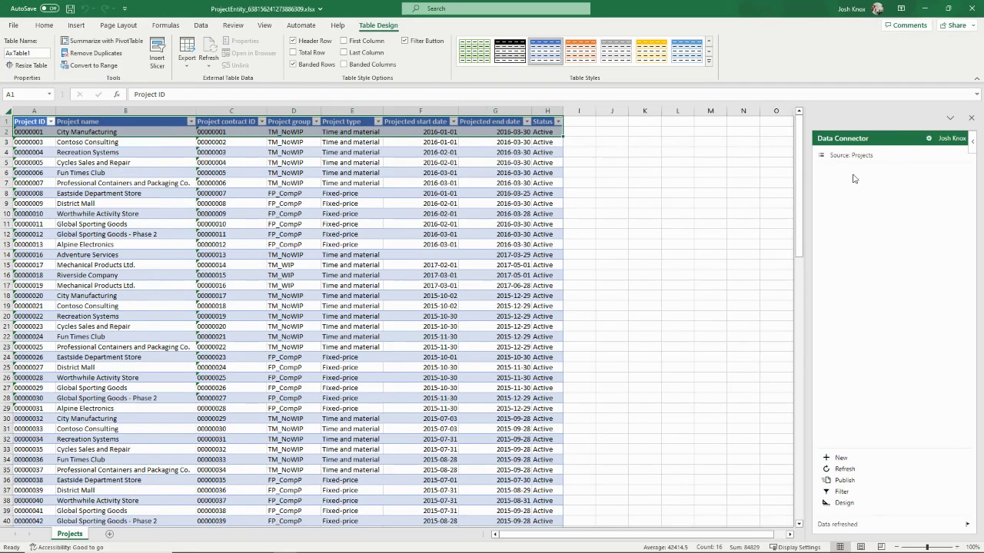
- Examine the available and selected fields in the Projects data source design and leave it without making changes
click(836, 493)
click(841, 503)
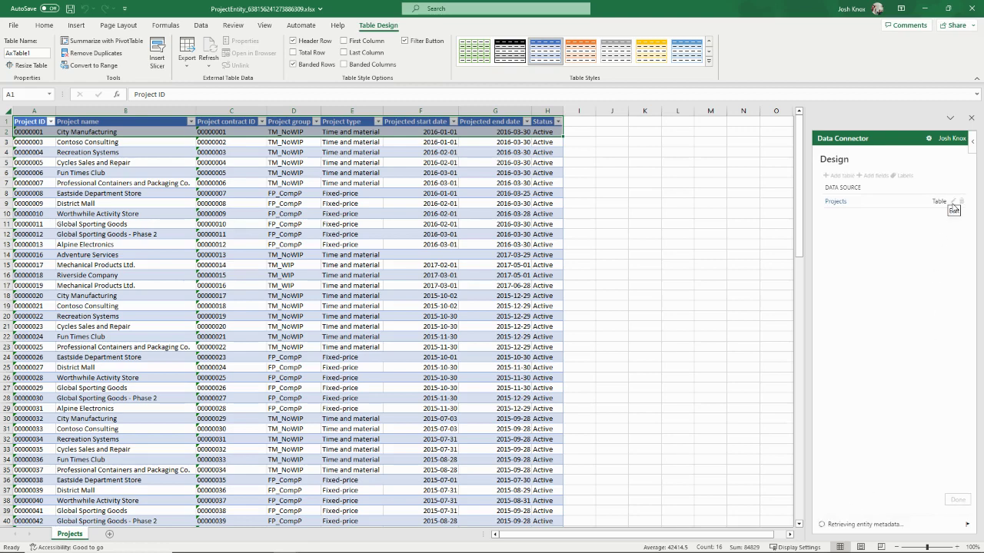
click(953, 207)
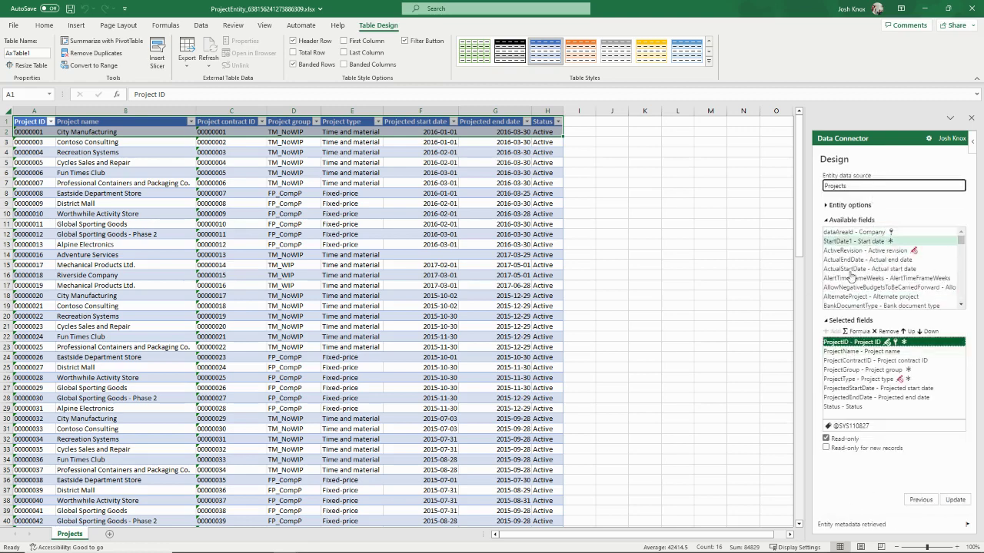
click(922, 501)
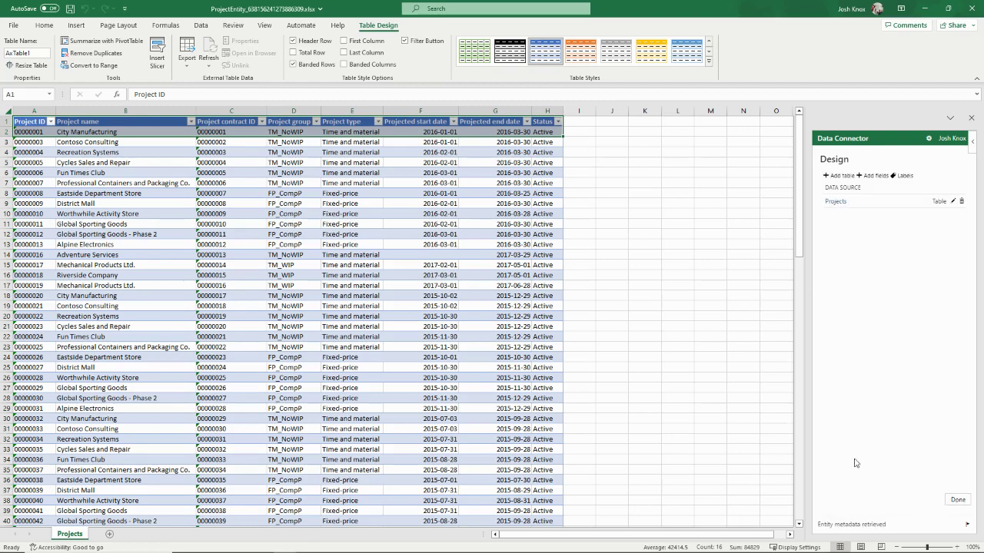
click(957, 499)
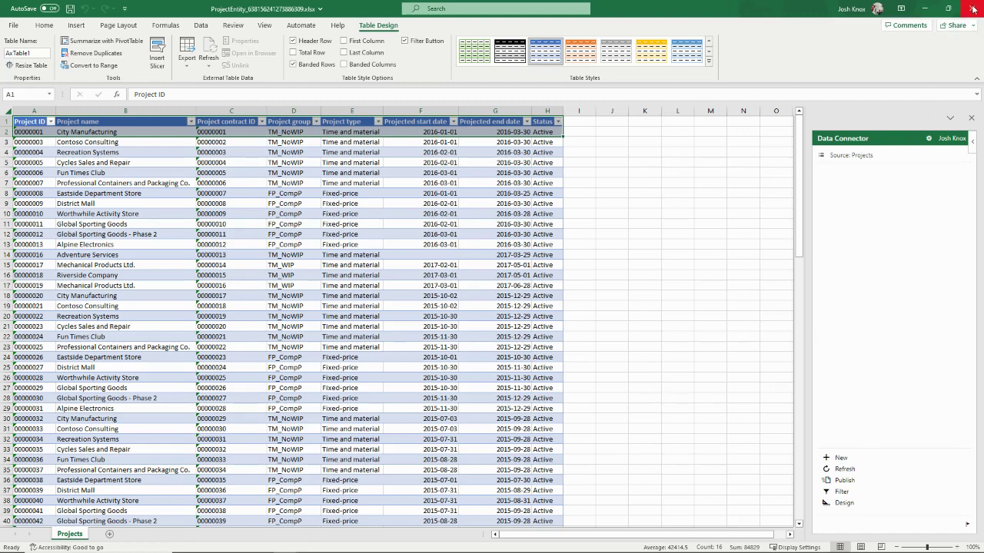
- Close the exported projects workbook and open a new blank workbook in a maximized window
click(973, 8)
click(496, 294)
click(496, 158)
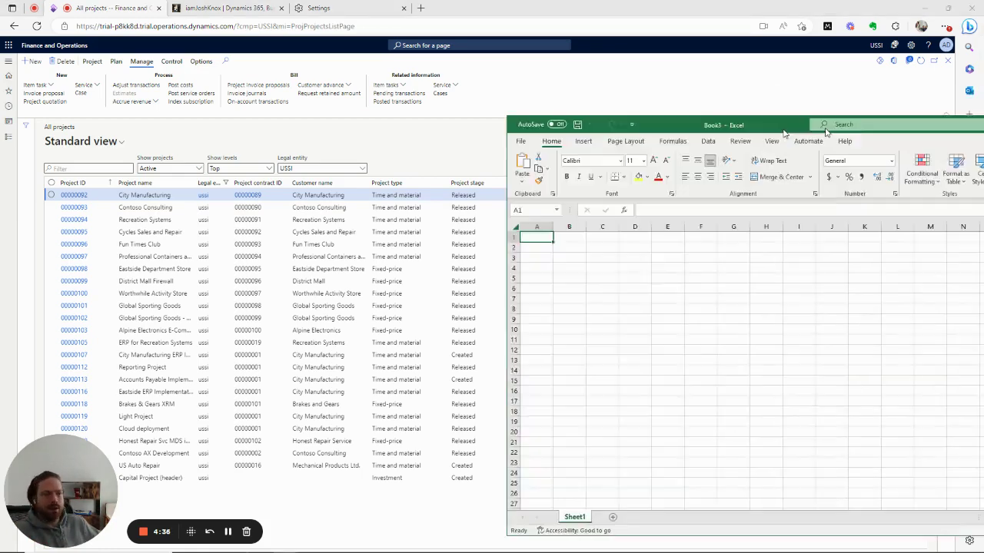
drag(858, 190, 430, 87)
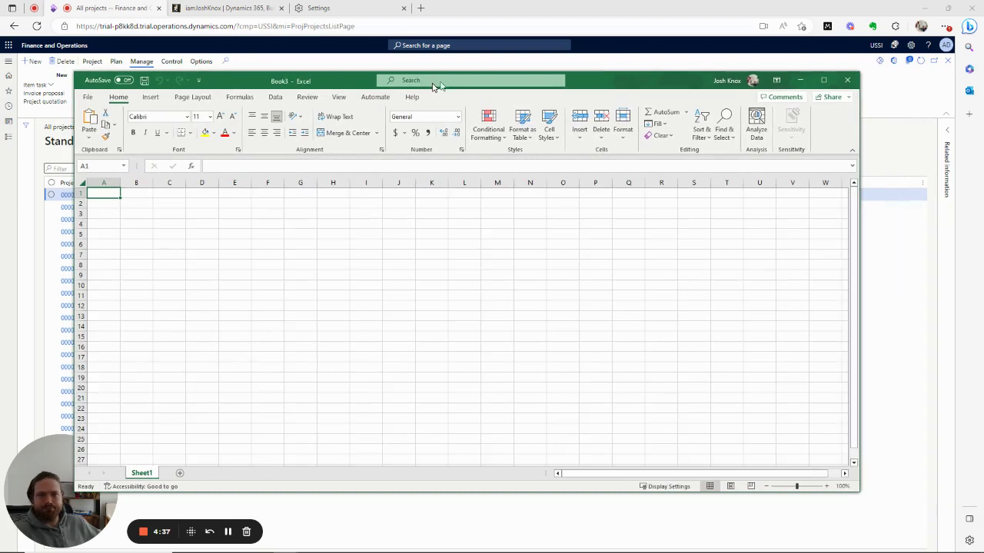
double_click(634, 78)
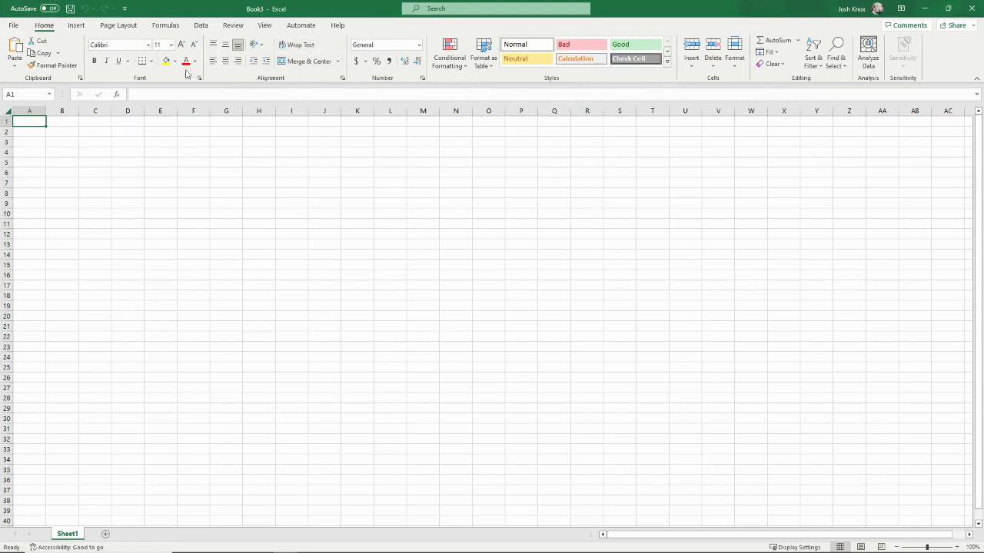
click(91, 45)
key(BackSpace)
key(Escape)
- Add the admin-managed Microsoft Dynamics add-in to the blank workbook
click(76, 26)
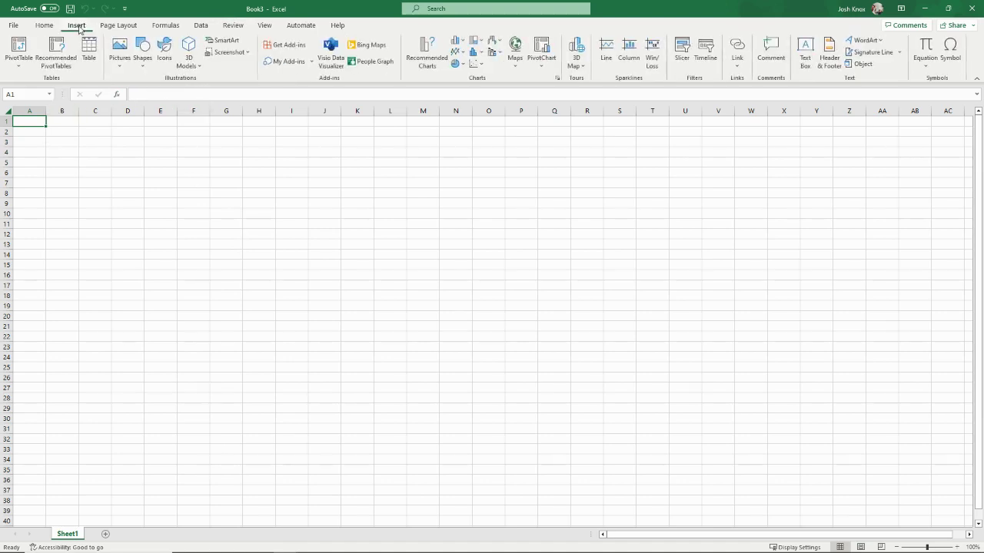
click(281, 46)
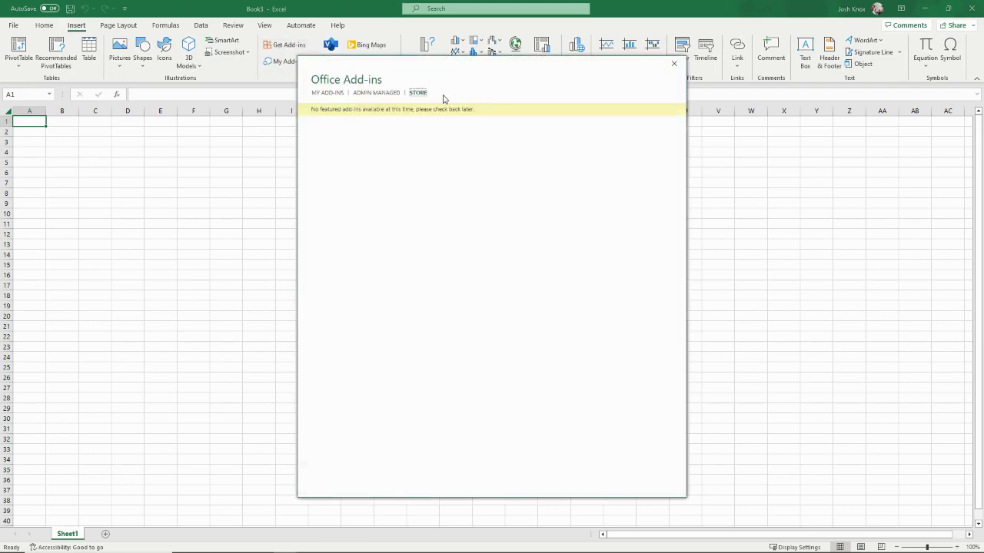
click(323, 96)
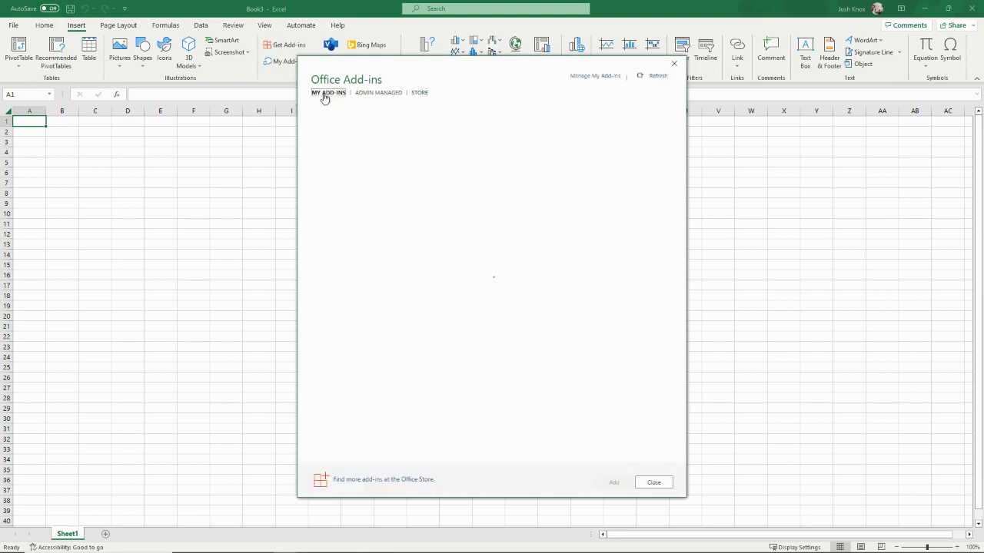
click(371, 95)
click(331, 95)
click(367, 95)
click(368, 122)
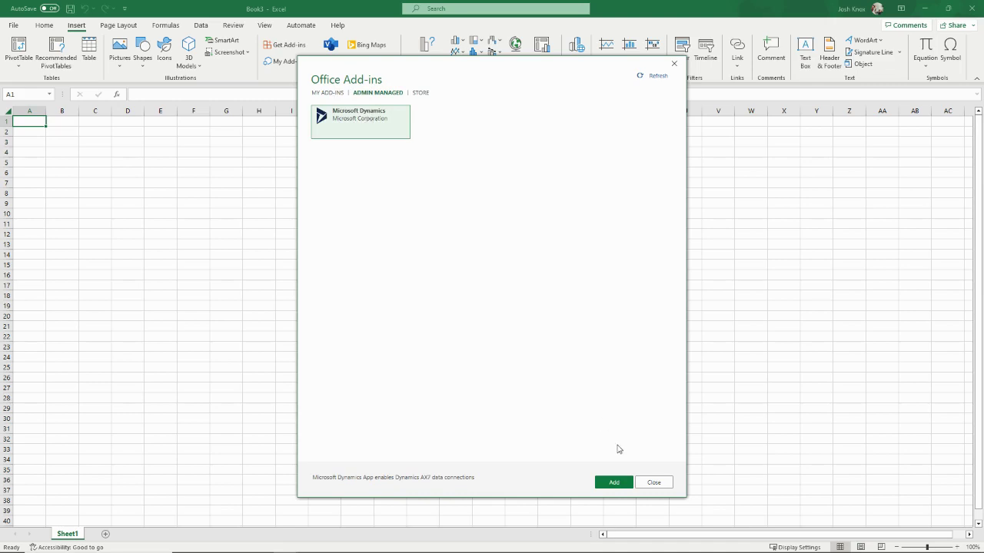
click(617, 486)
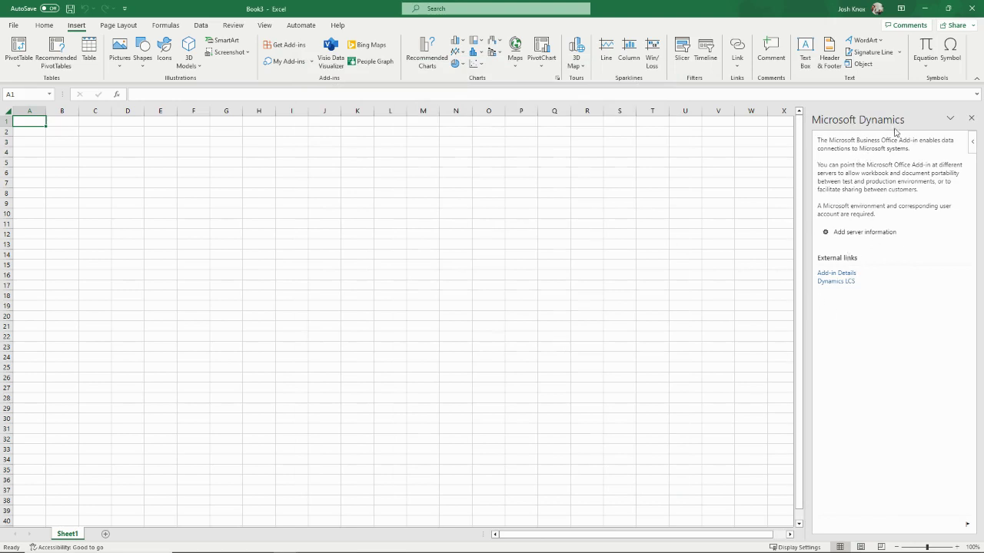
- Review the Office add-ins store and the admin-managed add-ins list and close the dialog
click(291, 62)
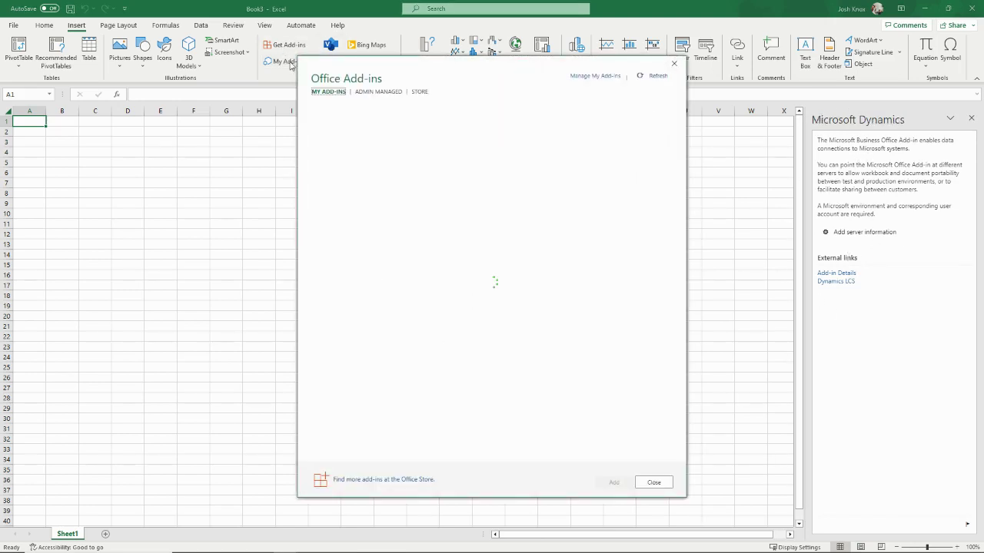
click(362, 481)
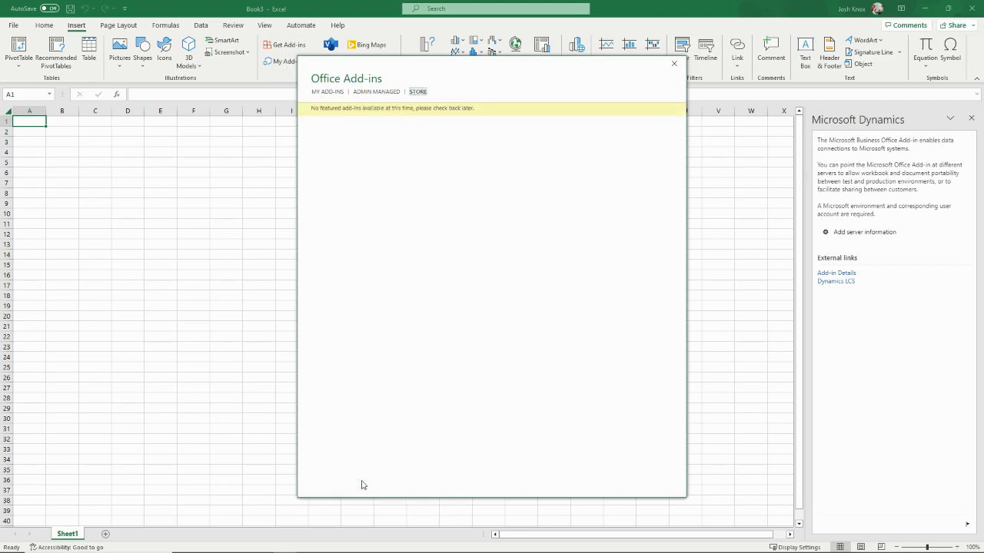
click(367, 93)
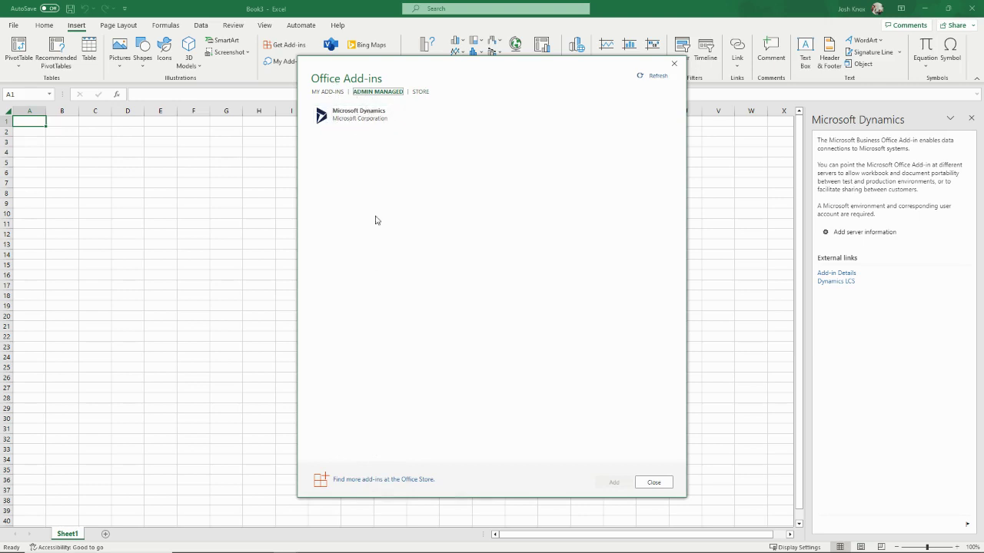
click(652, 482)
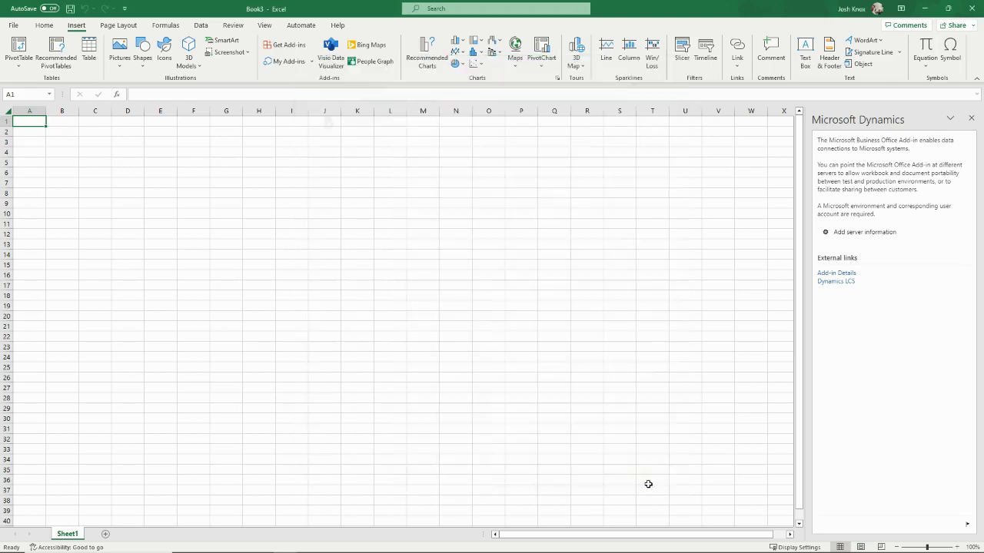
click(858, 236)
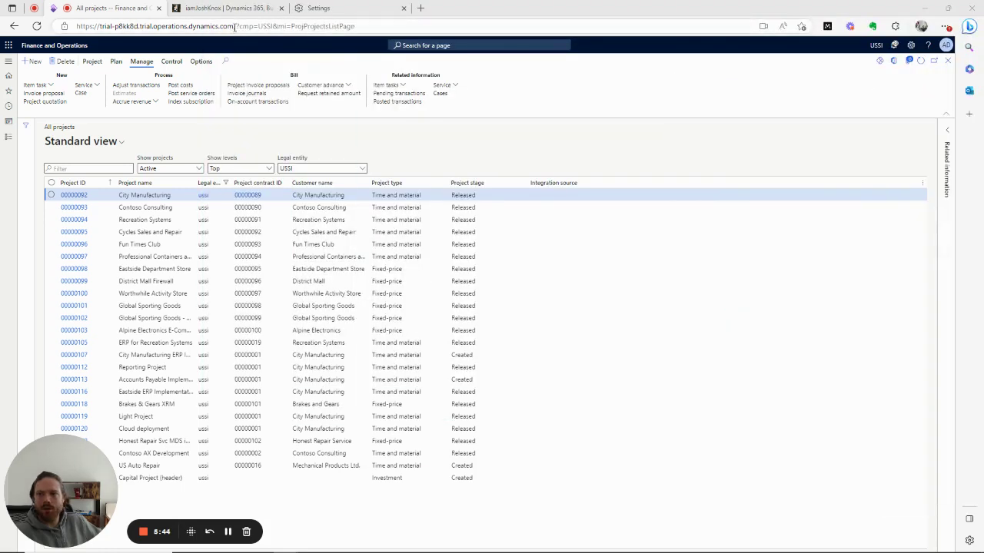
drag(237, 27, 63, 28)
key(ctrl+c)
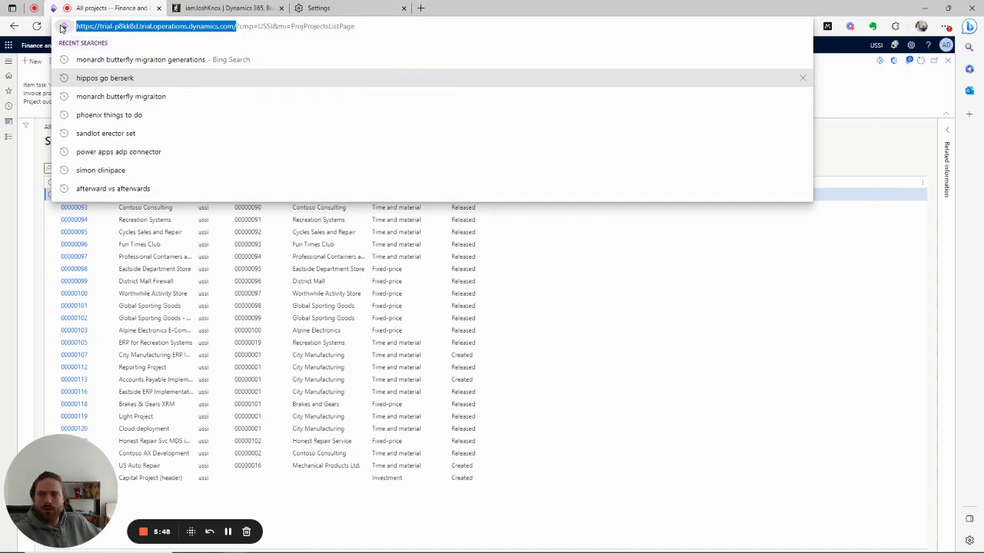
key(alt+Tab)
double_click(628, 76)
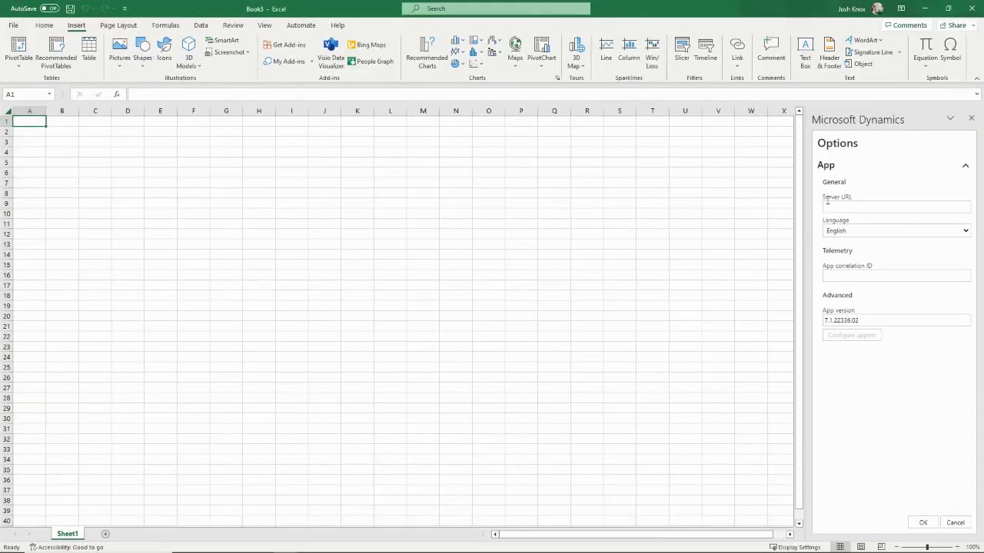
click(832, 207)
key(ctrl+v)
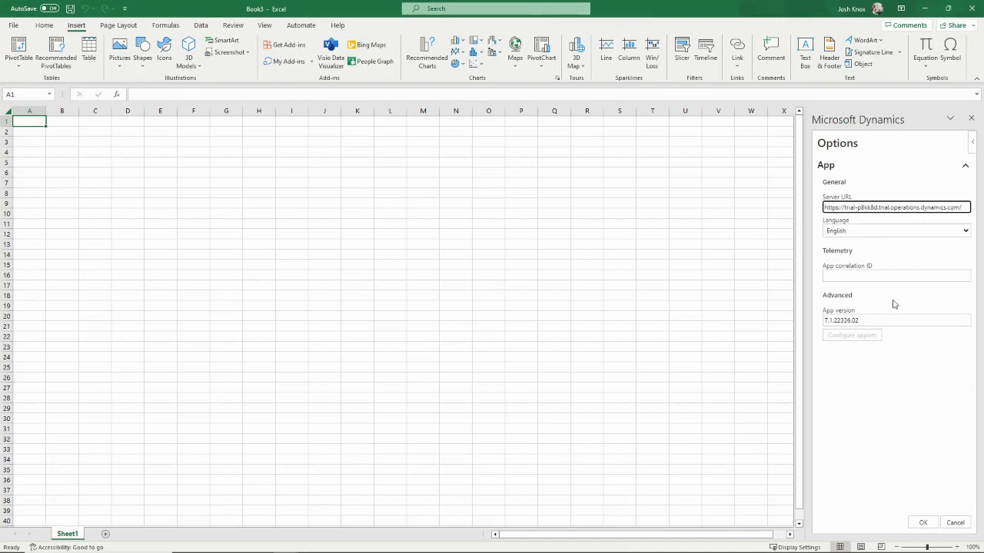
click(923, 524)
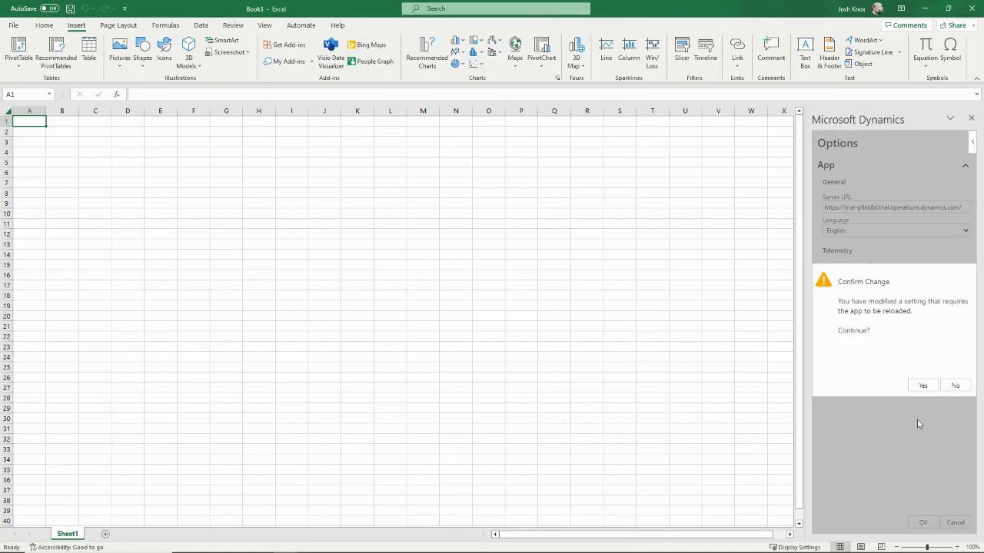
click(923, 386)
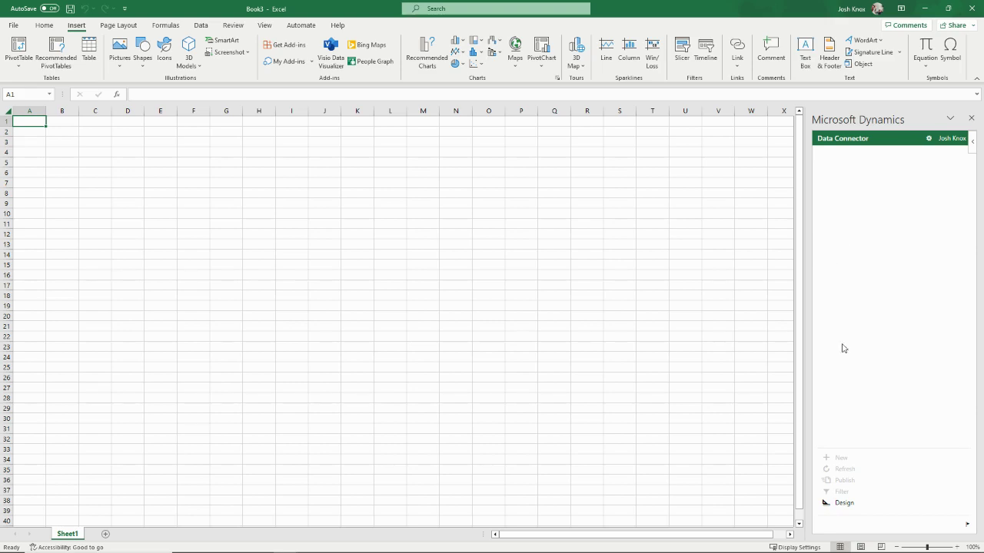
- Start a new table in the data connector design and find the Projects - Project entity among the data sources
click(844, 505)
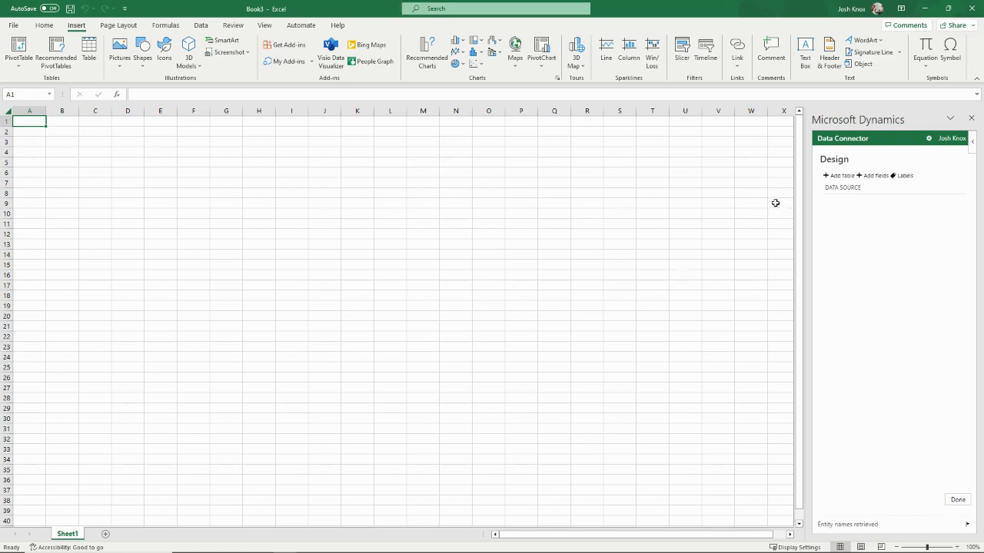
click(838, 176)
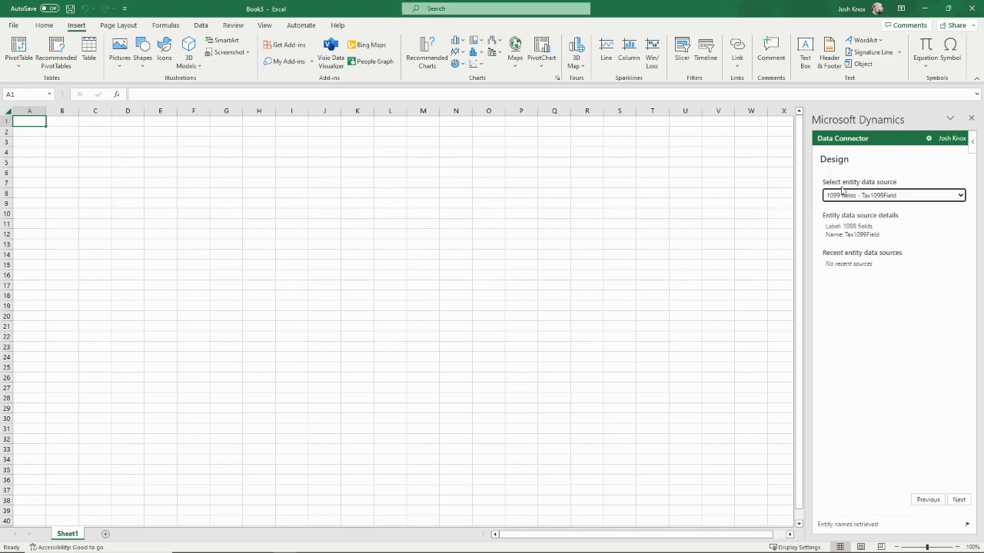
click(909, 196)
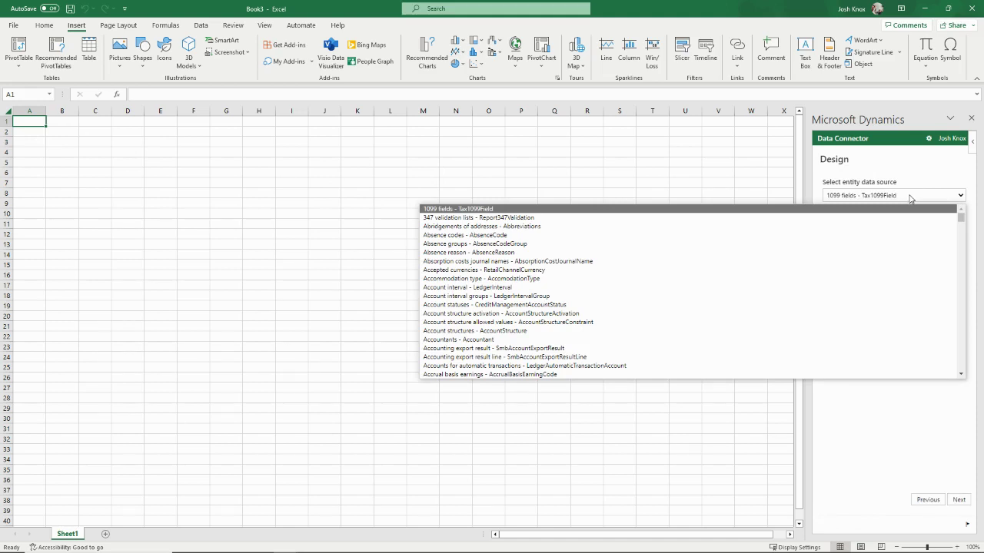
text(proje)
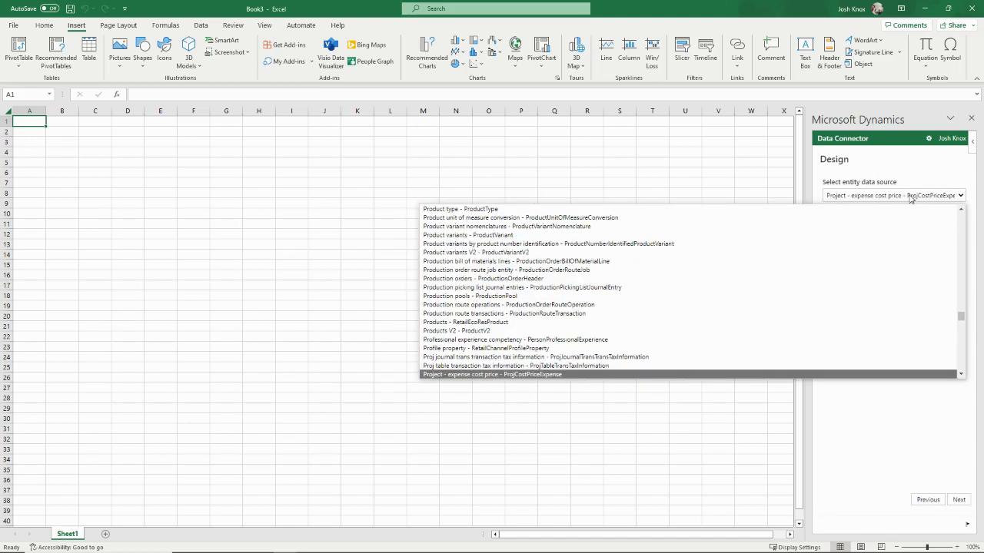
text(cts - Project)
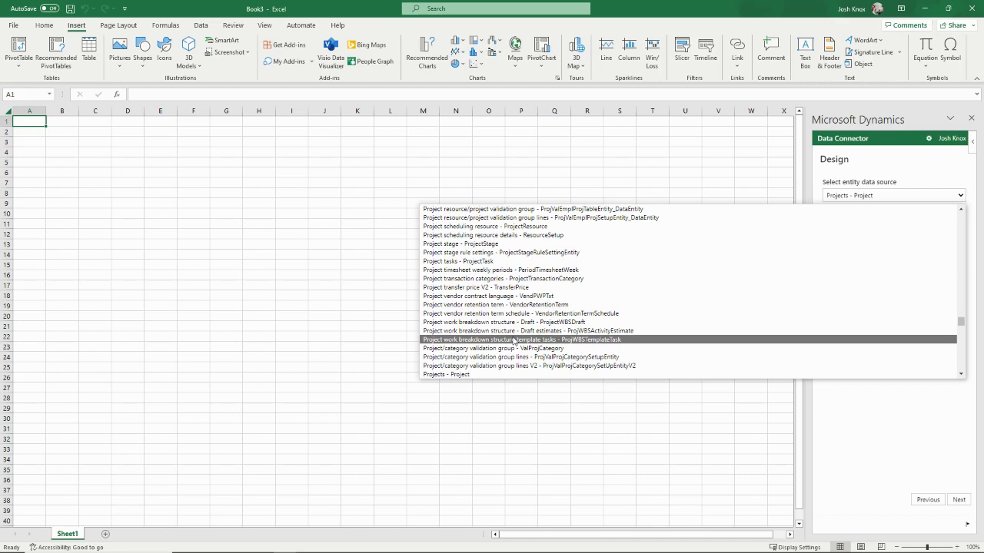
- Look through the customer-related entities in the list of data sources
text(customer)
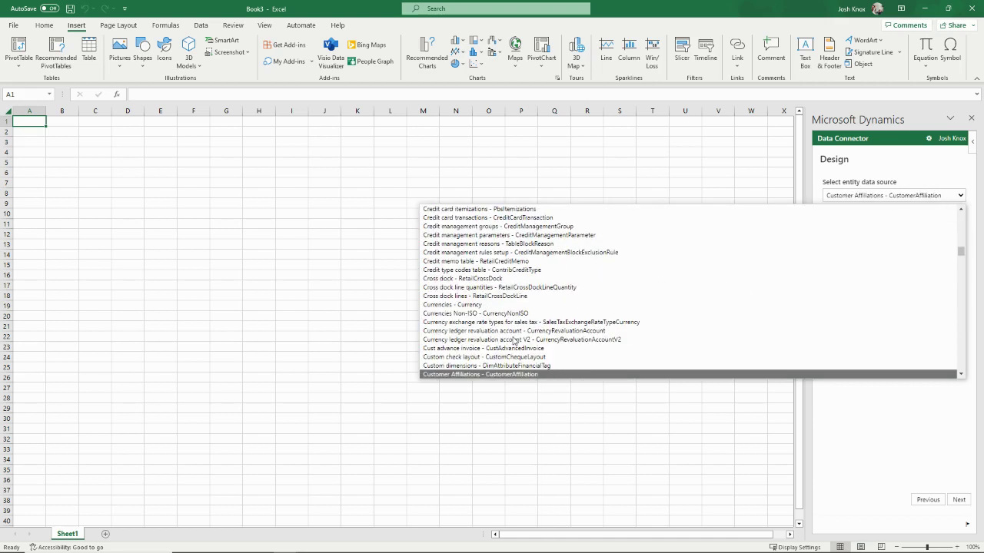
text(s)
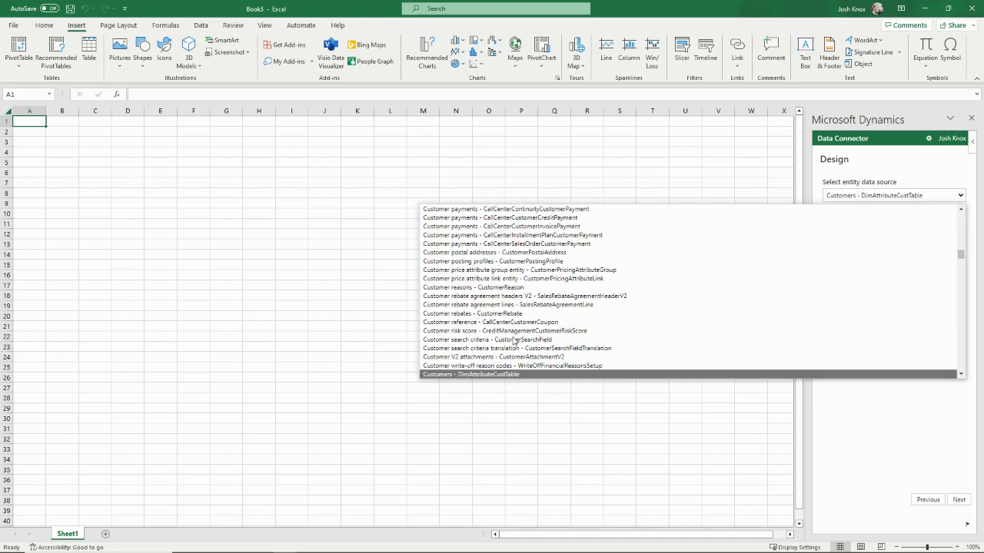
key(Down)
key(Down)
key(Down)
key(Down)
key(Down)
key(Down)
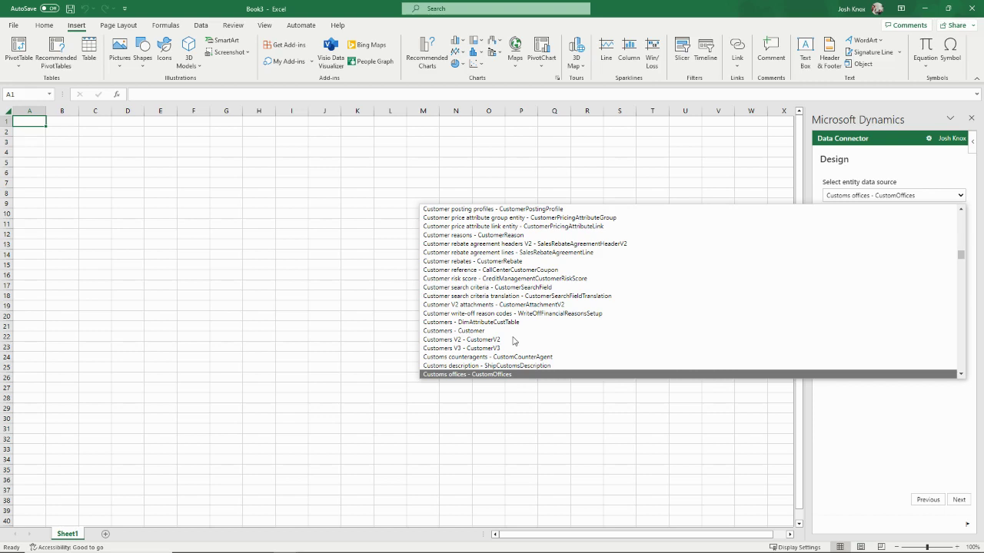
- Choose Projects - Project as the table's entity data source and proceed to its field selection
key(Down)
key(Down)
key(Down)
key(Down)
key(Down)
key(Down)
key(Down)
key(Down)
key(Down)
key(Down)
key(Down)
key(Down)
key(Down)
key(Down)
key(Down)
key(Down)
key(Down)
key(Down)
key(Down)
key(Down)
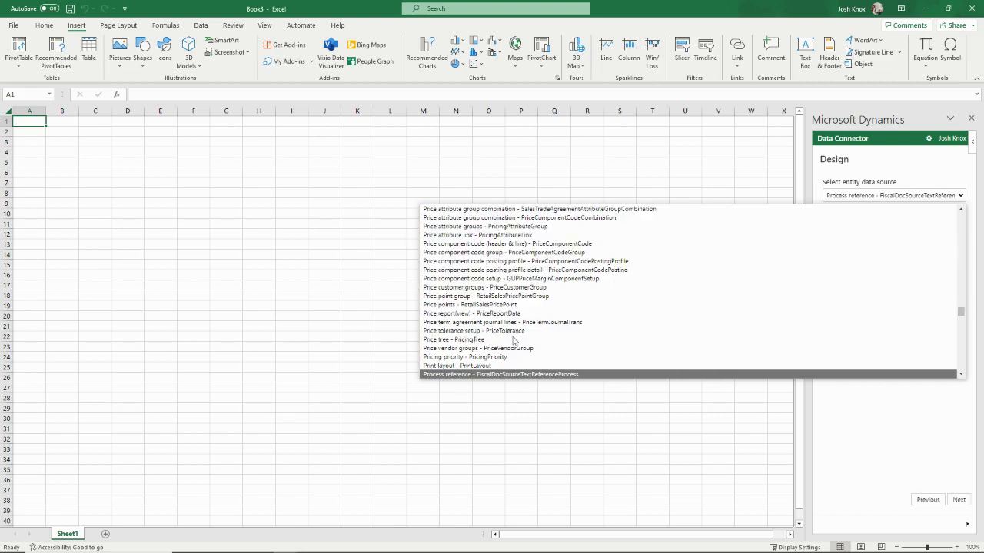
key(Down)
key(Down)
key(Down)
key(Down)
key(Down)
key(Down)
key(Down)
key(Down)
key(Down)
key(Down)
key(Down)
key(Down)
key(Down)
key(Down)
key(Down)
key(Down)
key(Down)
key(Down)
key(Down)
key(Down)
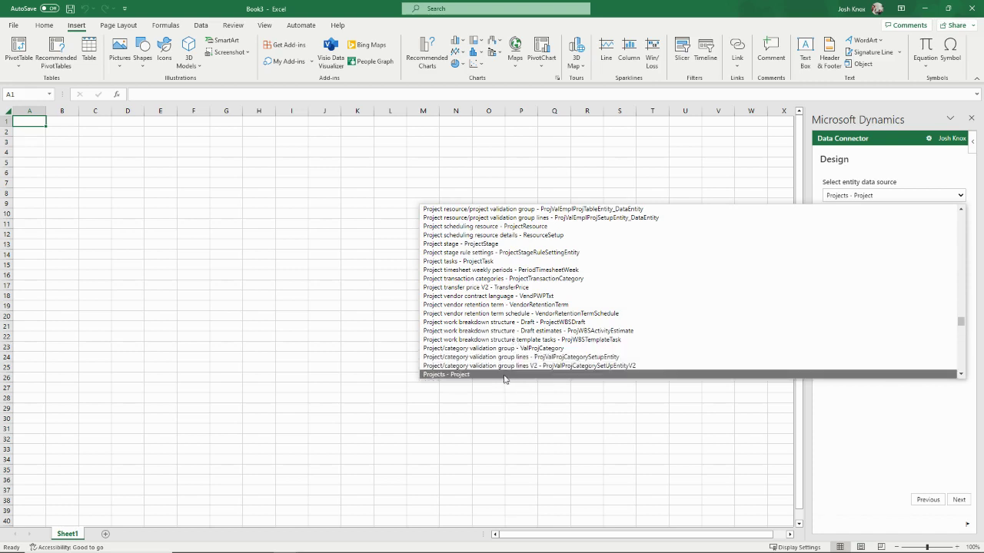
click(503, 374)
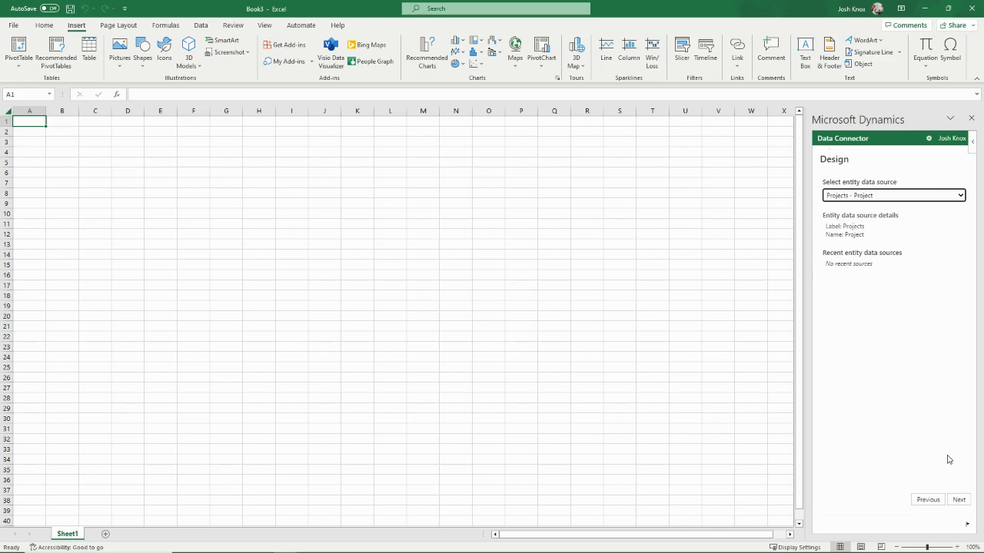
click(957, 501)
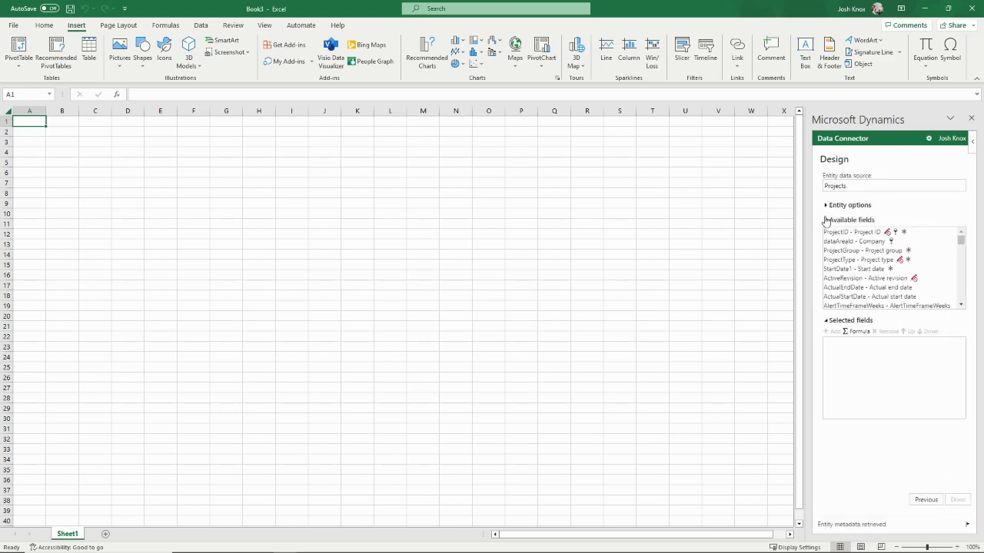
- Check the entity options and add the available fields ProjectID through ActiveRevision to the selected fields
click(826, 206)
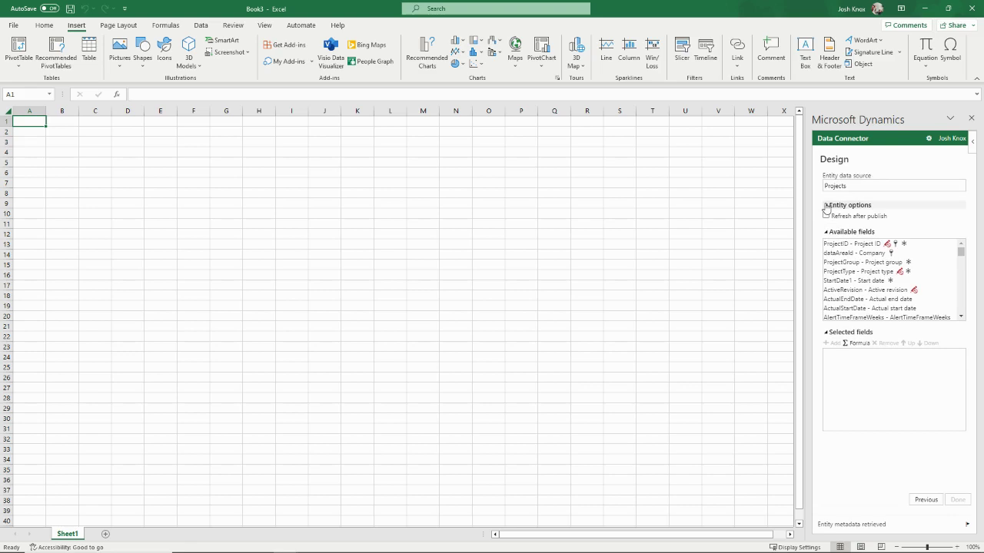
click(826, 206)
click(836, 232)
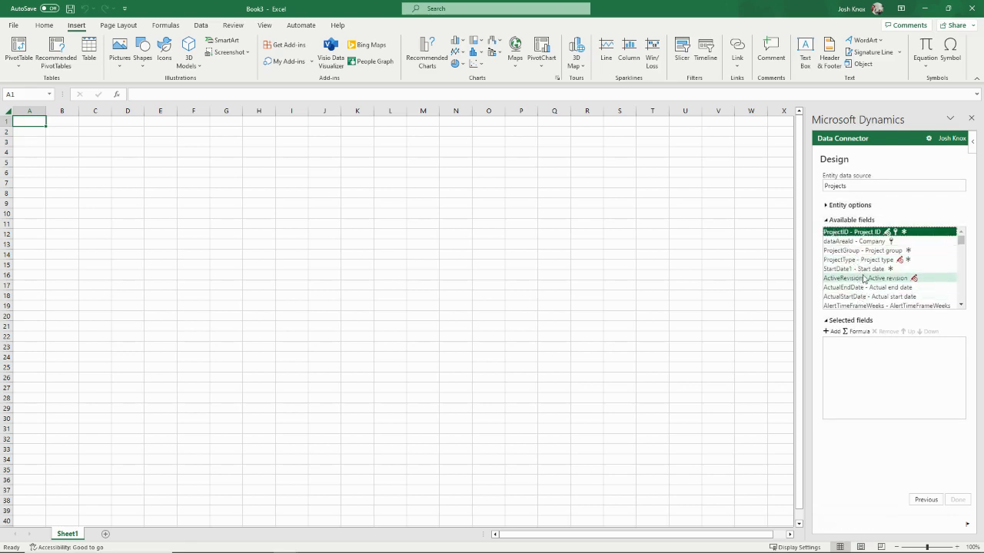
scroll(867, 286, down, 5)
scroll(870, 284, up, 5)
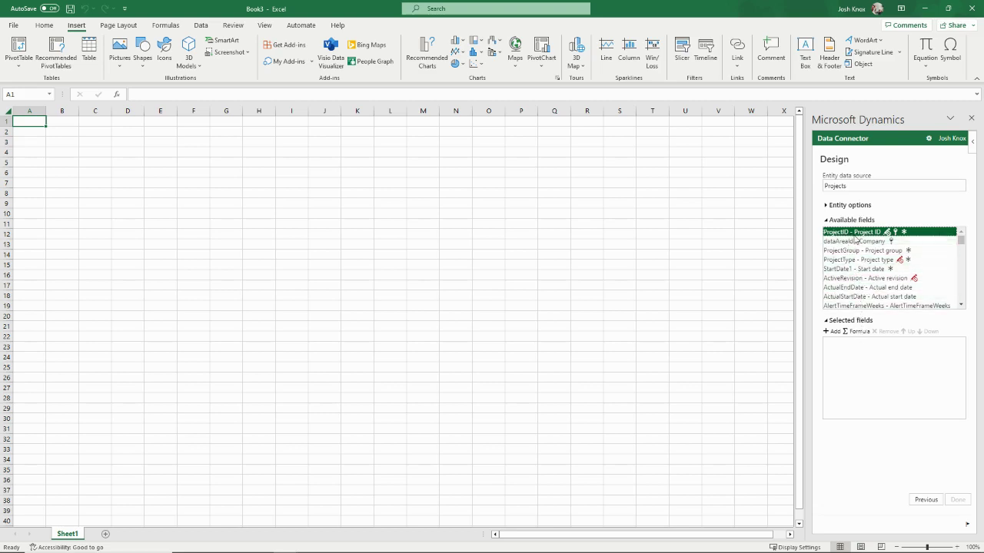
click(857, 278)
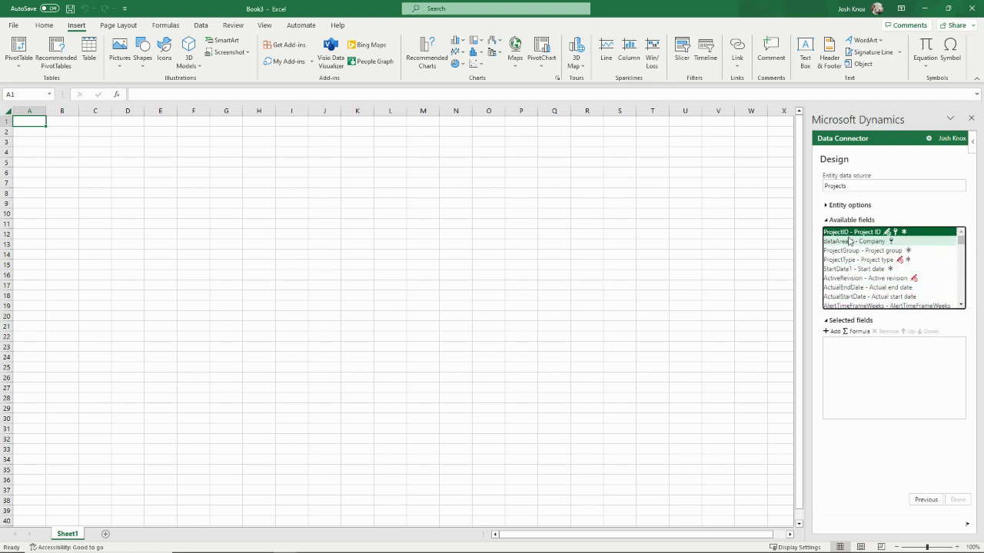
shift+click(851, 279)
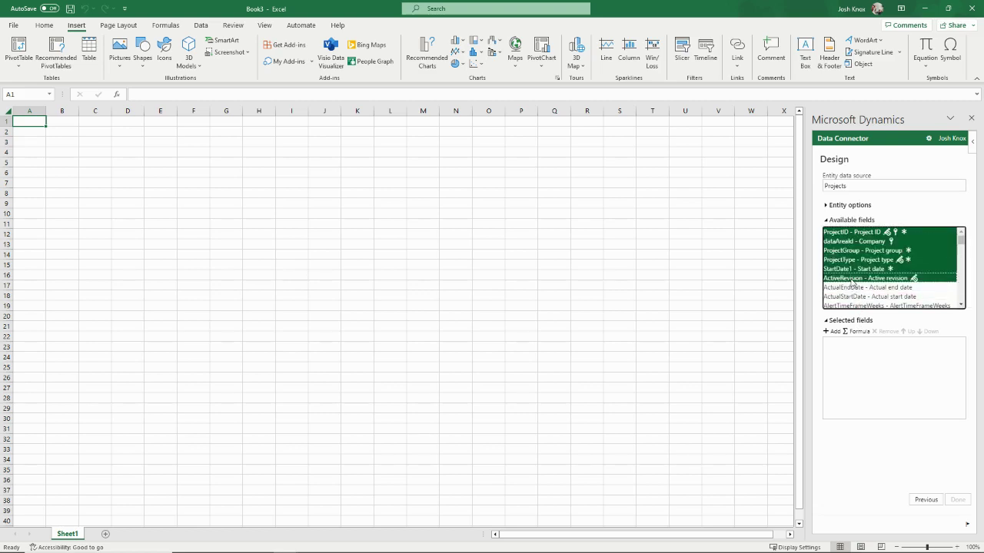
click(834, 339)
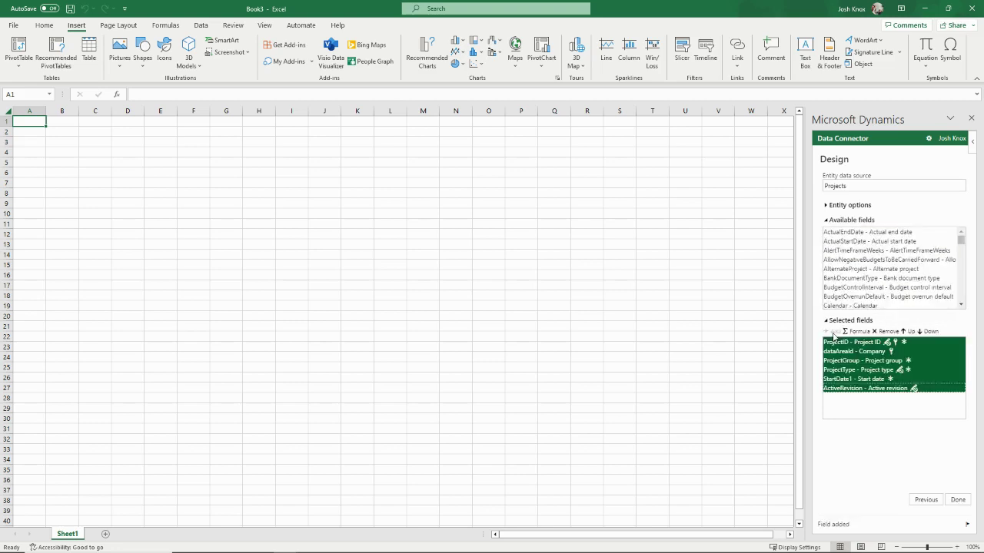
- Add WorkerResponsiblePersonnelNumber, Status and ProjectContractID together to the selected fields
scroll(870, 289, down, 6)
scroll(870, 289, down, 1)
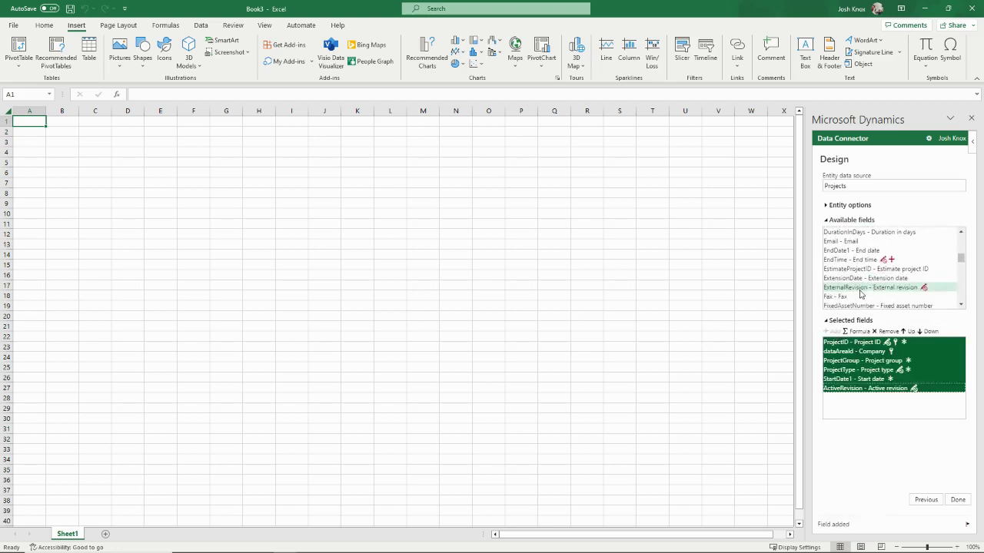
scroll(865, 290, down, 15)
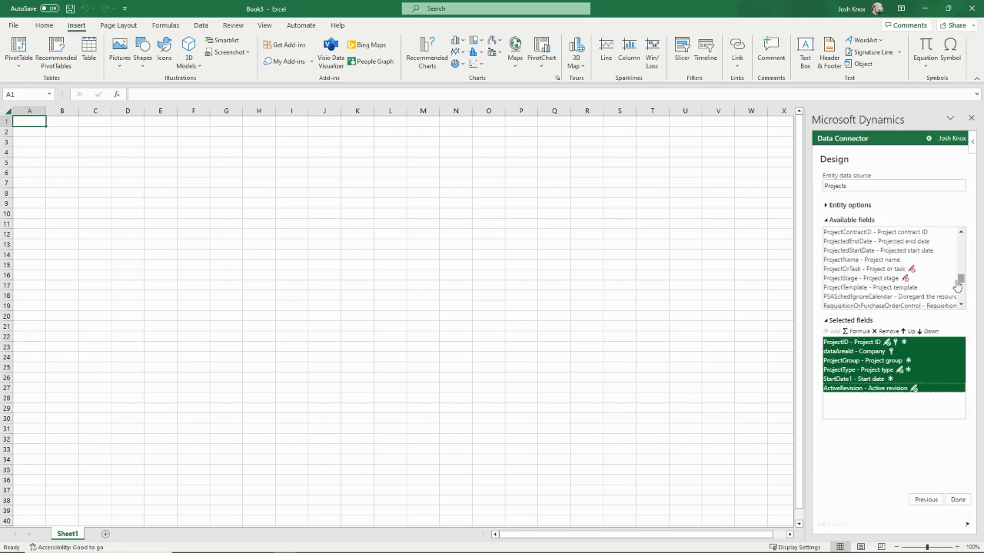
drag(957, 284, 959, 297)
scroll(892, 286, down, 1)
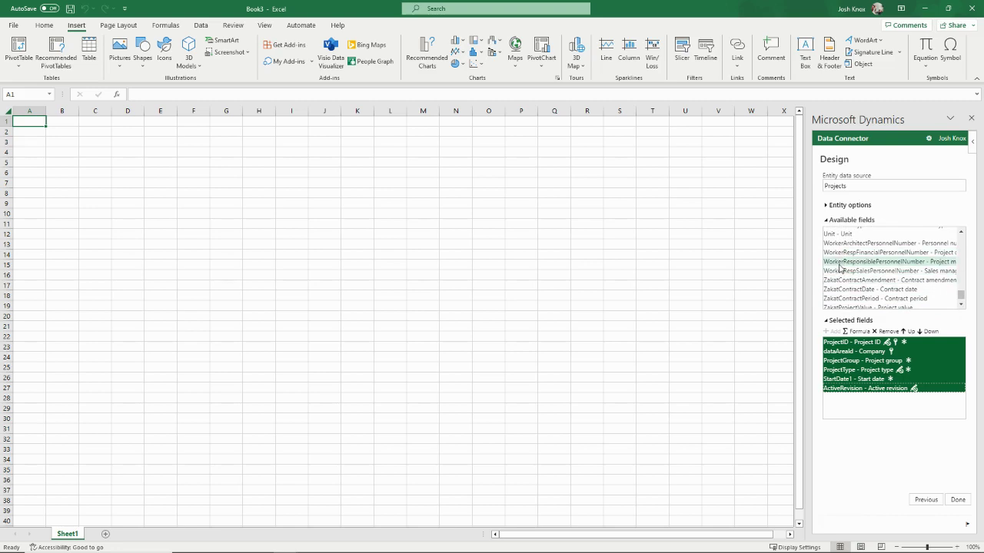
scroll(841, 268, up, 1)
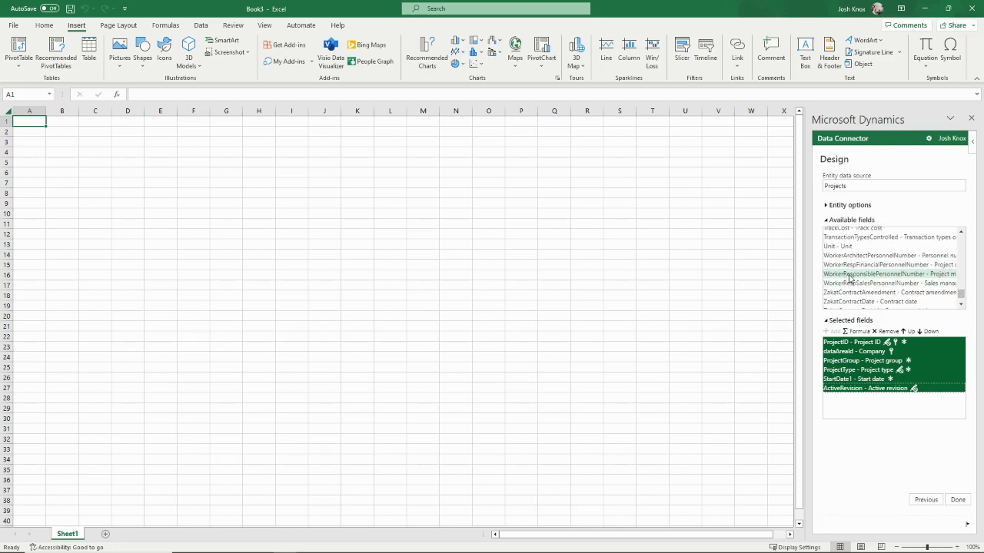
click(849, 275)
scroll(867, 275, up, 4)
scroll(868, 274, up, 4)
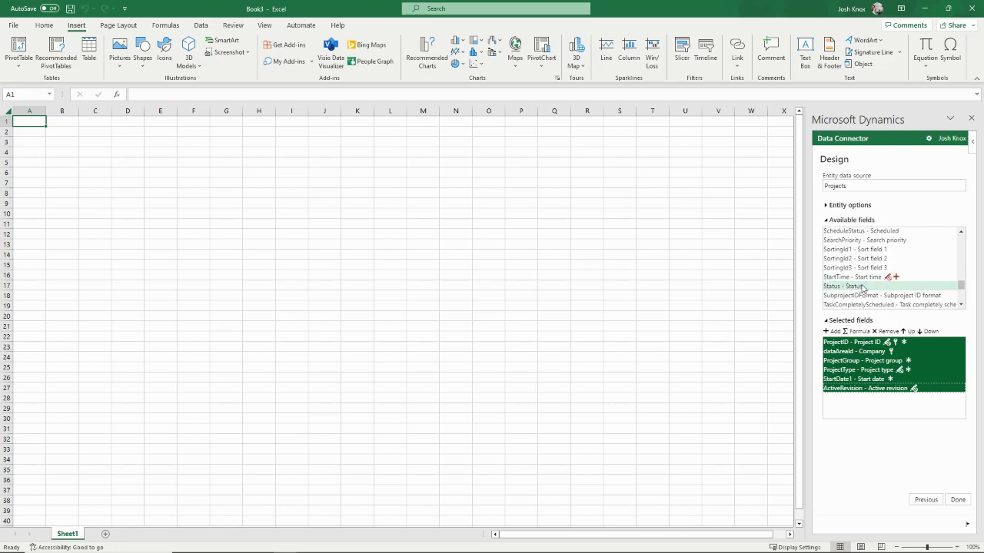
scroll(862, 285, up, 8)
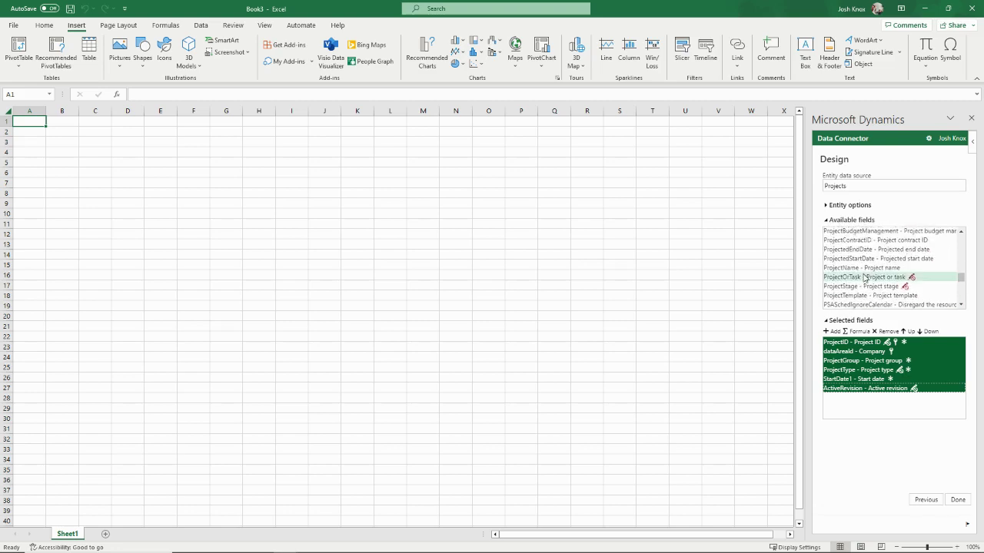
scroll(863, 277, up, 2)
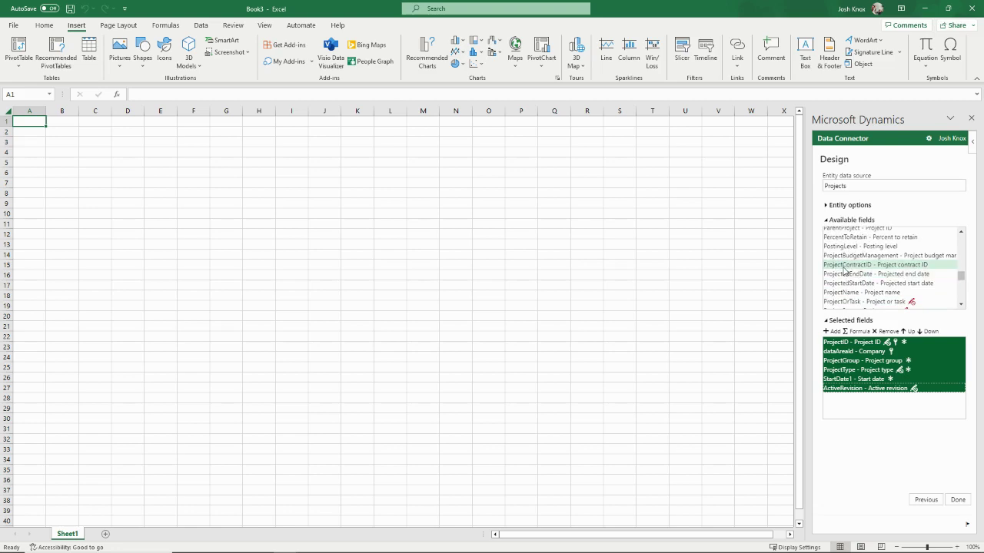
ctrl+click(845, 265)
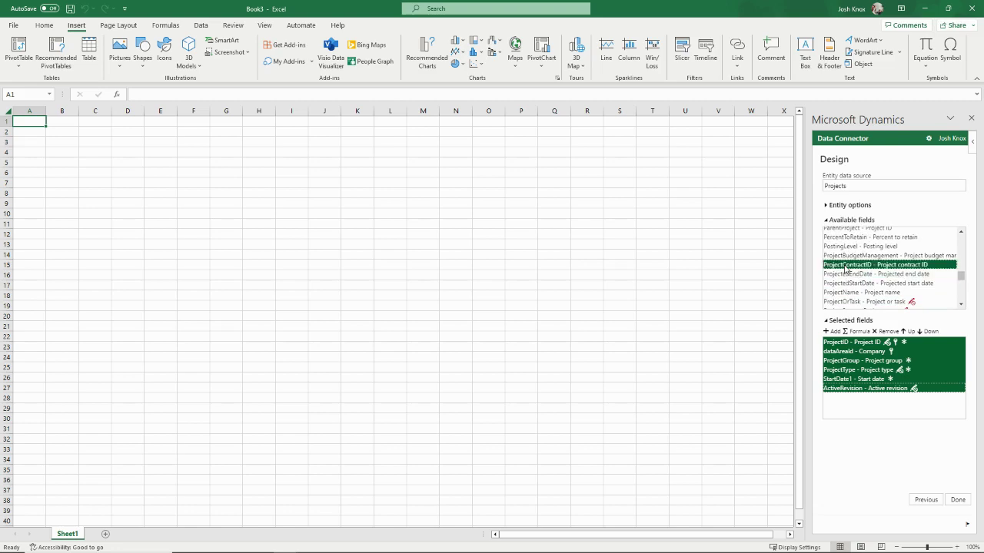
click(836, 332)
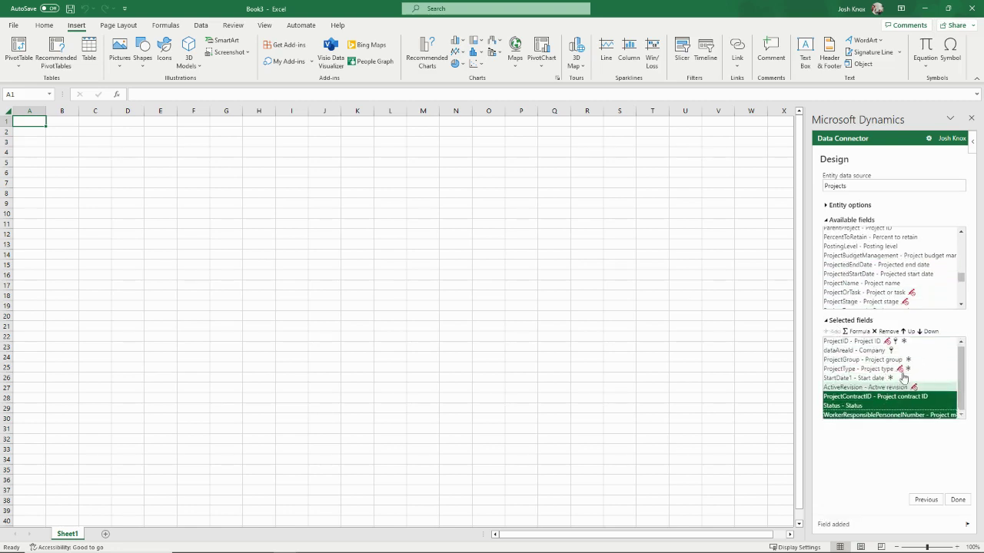
- Move the ProjectContractID field up in the selected fields to directly below ProjectID
click(871, 399)
click(907, 331)
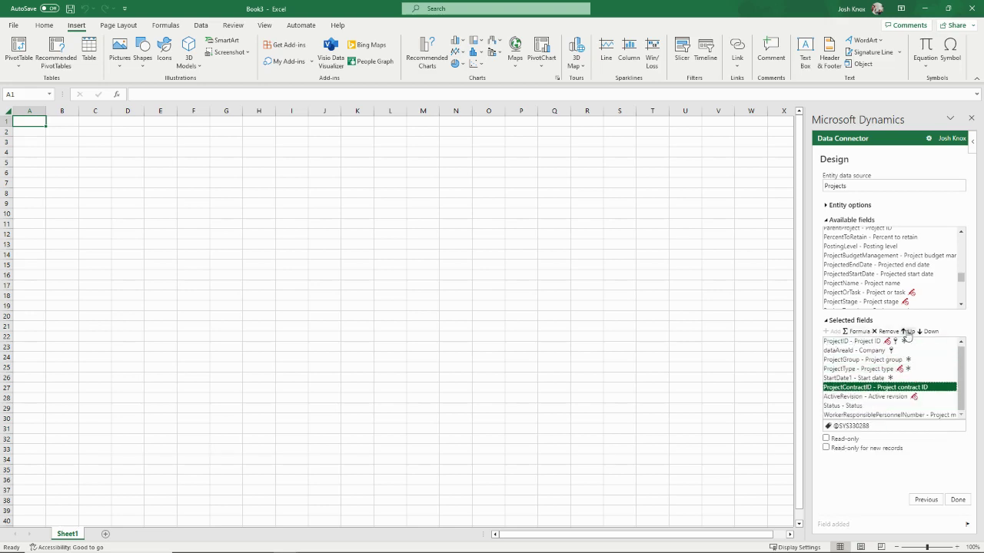
click(907, 331)
click(908, 331)
click(908, 331)
click(907, 331)
- Move the dataAreaId - Company field to the first place in the selected fields
click(891, 360)
click(908, 331)
click(907, 334)
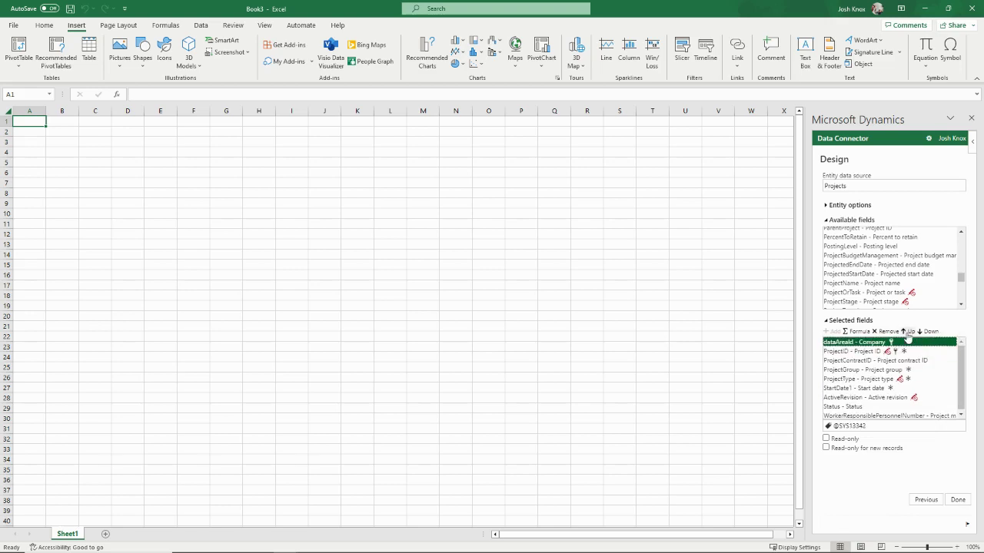
- Finish the Projects table design, accept the data refresh requirement, and refresh the table to load the project records
click(951, 500)
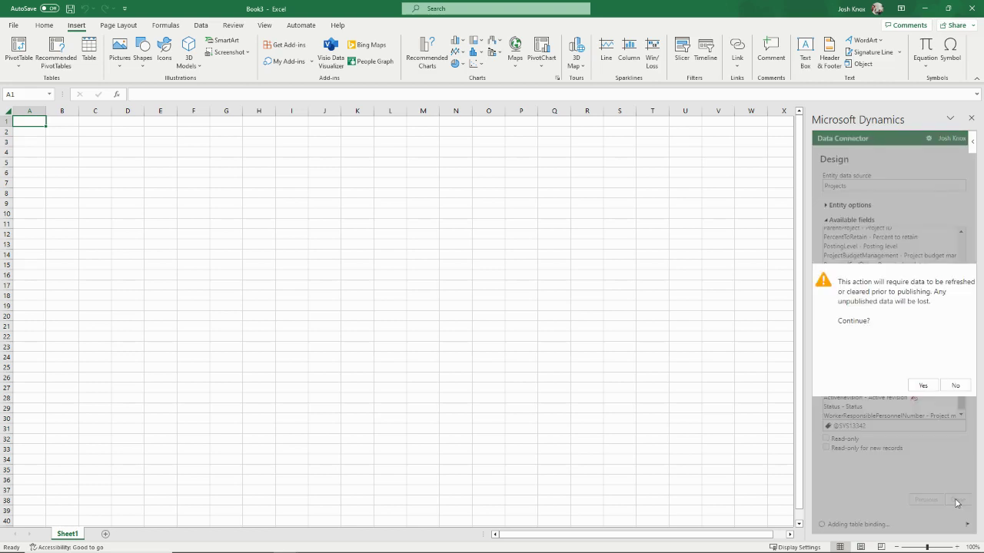
click(922, 386)
click(953, 501)
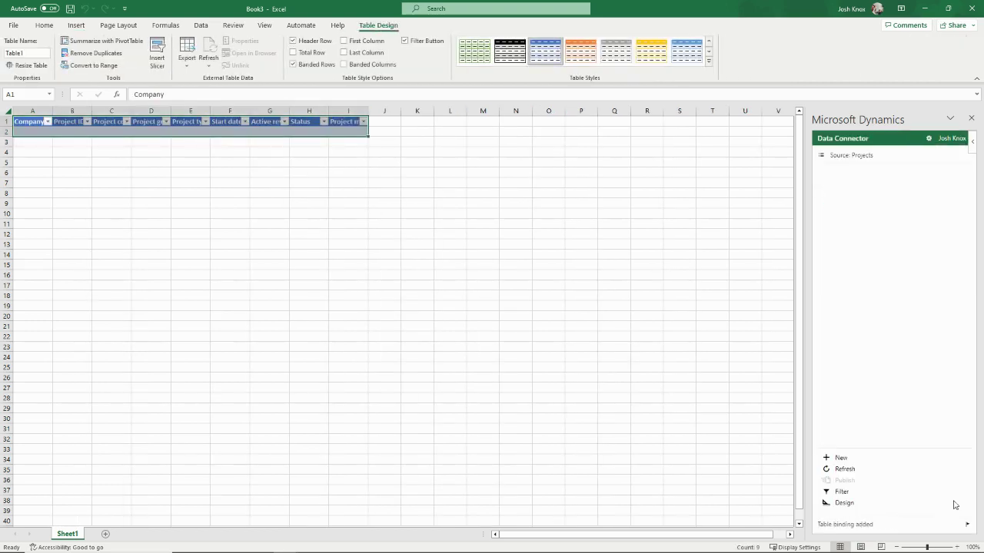
click(845, 469)
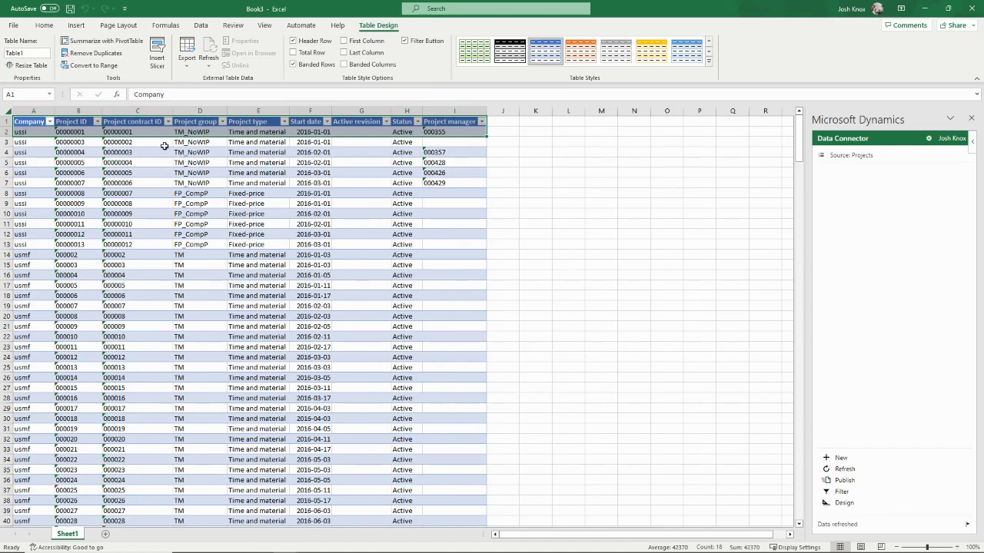
click(136, 153)
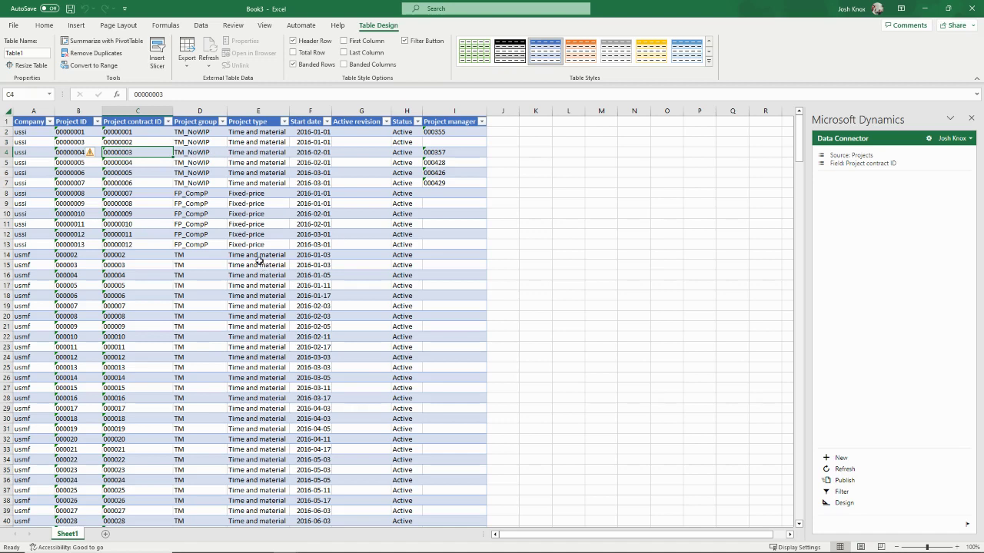
- Add a second worksheet and start adding another table to the data connector design
click(106, 537)
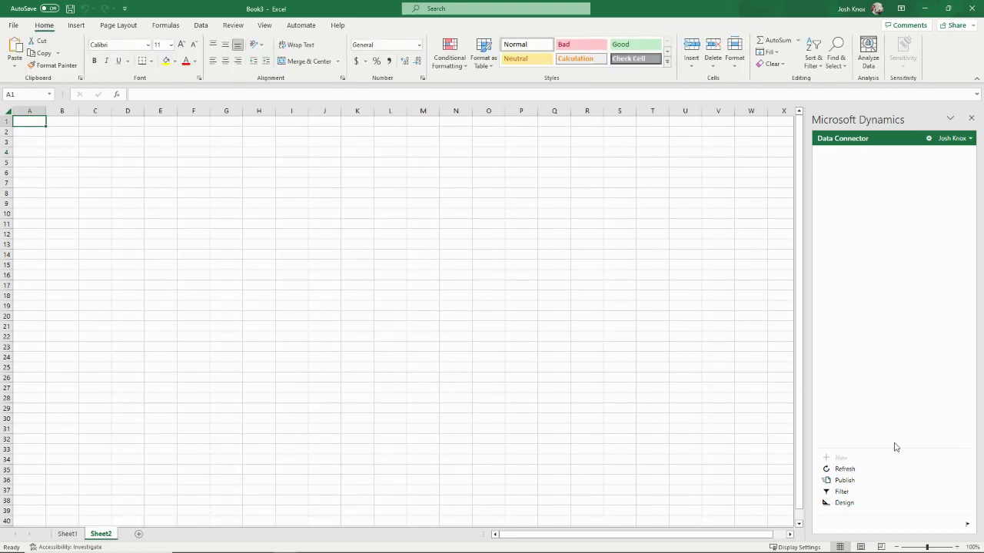
click(841, 502)
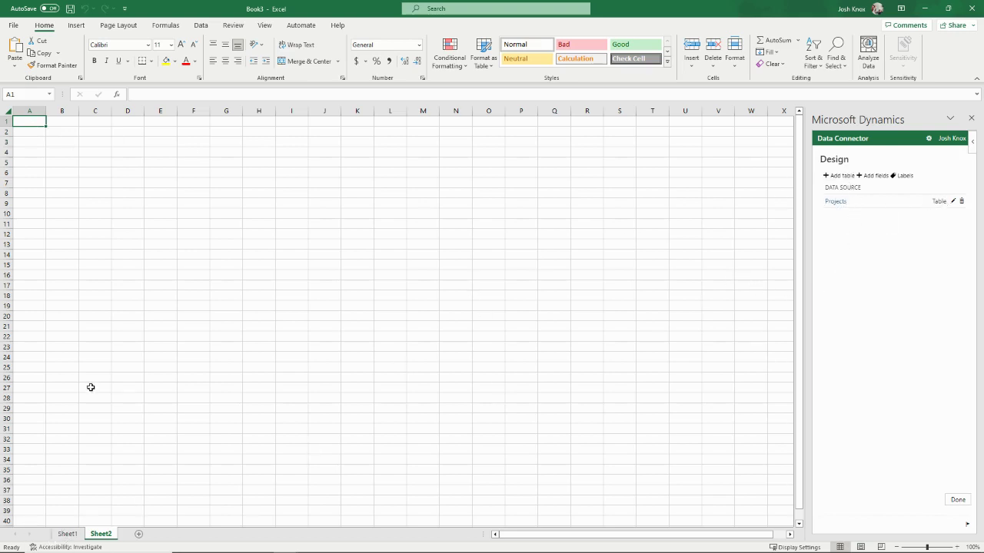
click(840, 176)
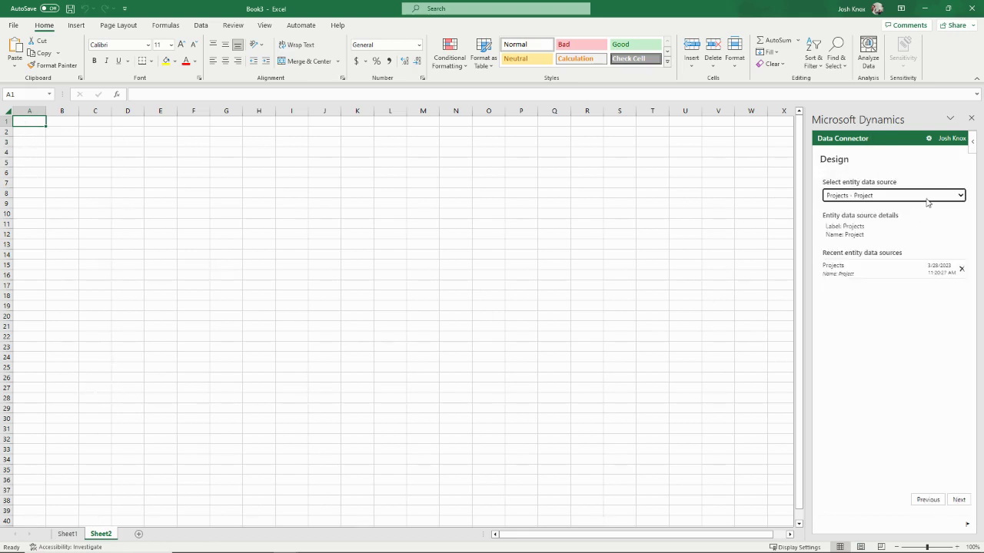
- Choose Customers V3 - CustomerV3 as the entity data source for the new table
click(928, 196)
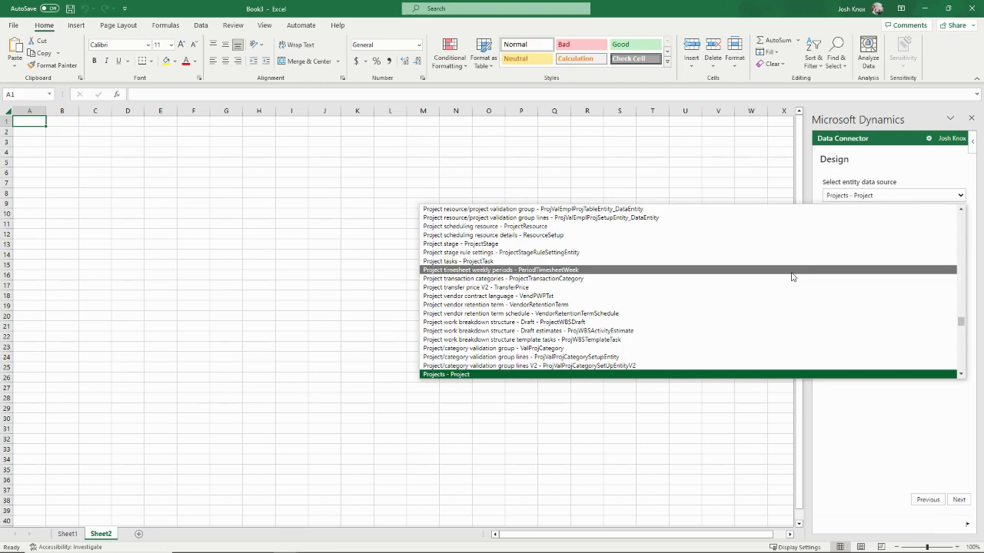
text(customers)
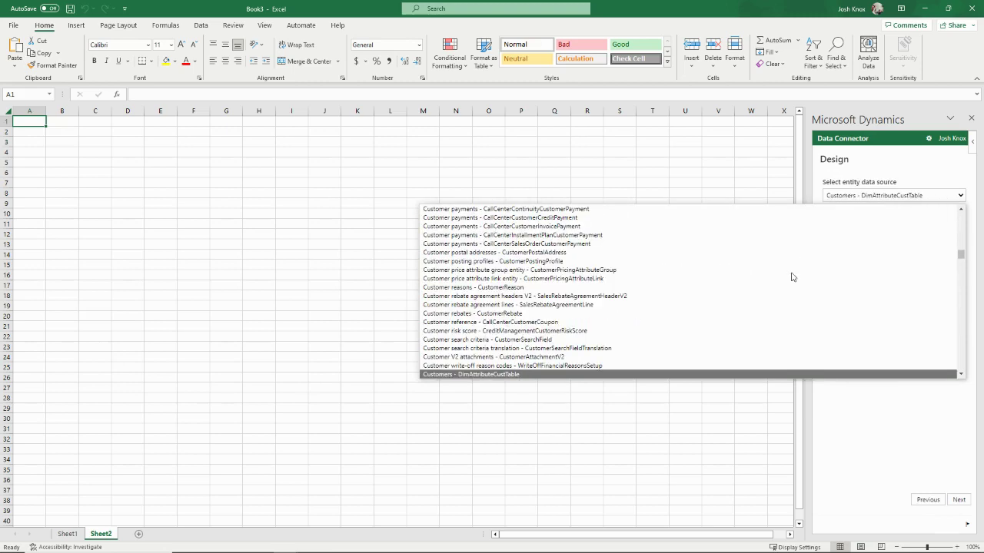
scroll(600, 261, down, 1)
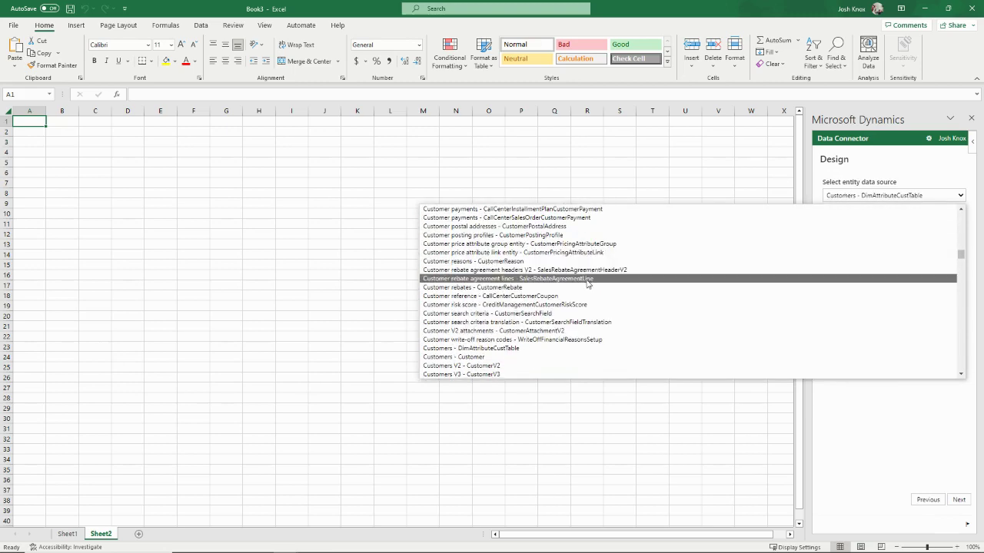
scroll(589, 281, down, 1)
click(522, 349)
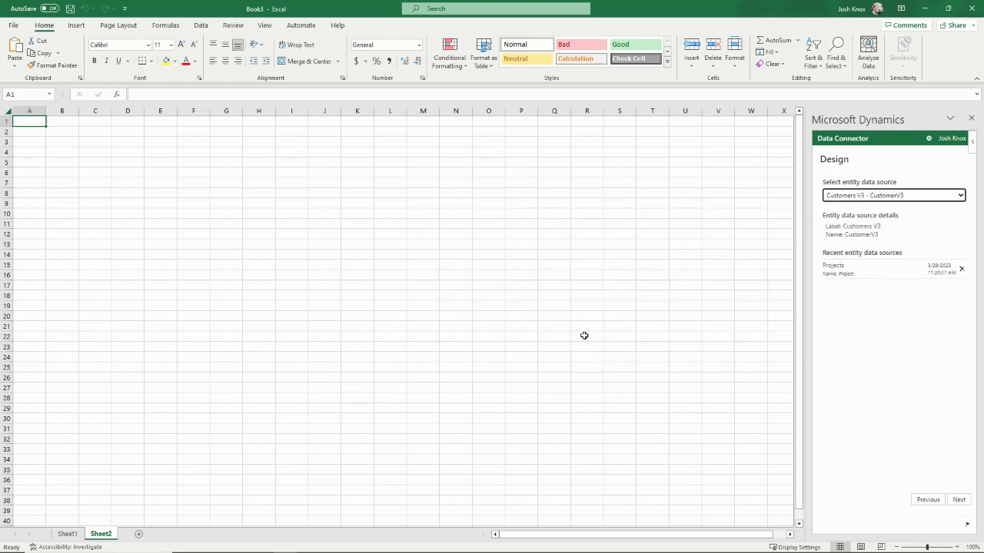
- Set the new table's entity data source to Project contract - ProjectContract and continue to its field selection
click(905, 202)
scroll(469, 329, down, 4)
scroll(469, 328, down, 5)
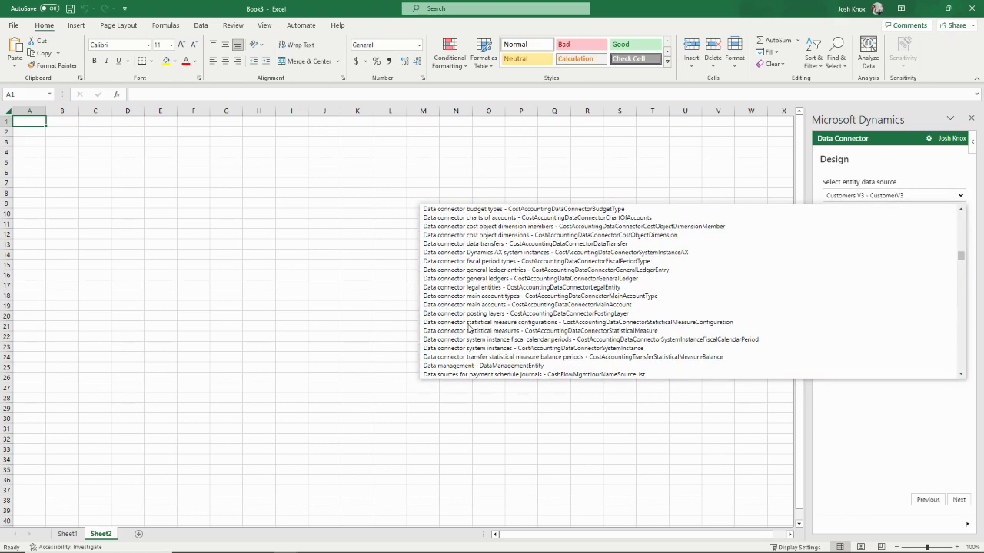
text(project co)
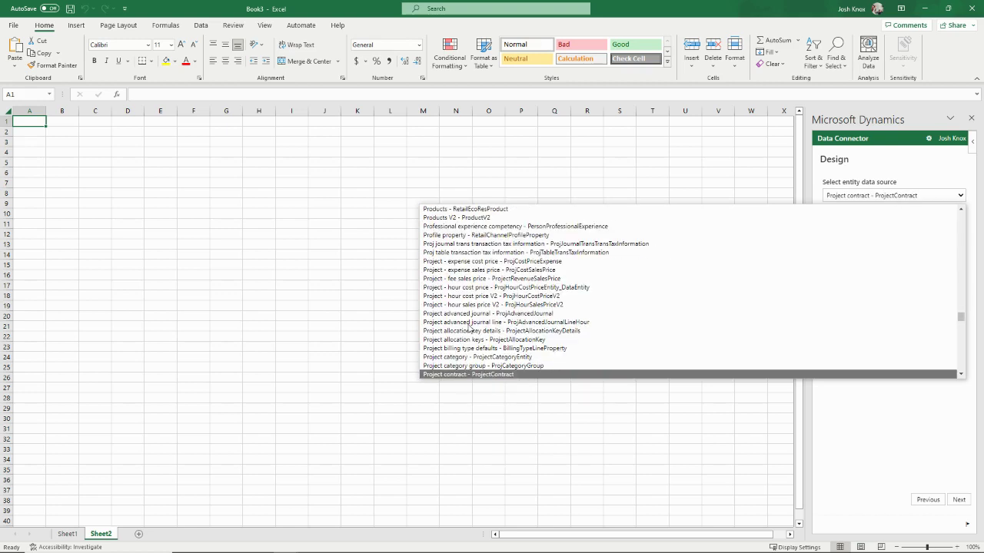
click(477, 373)
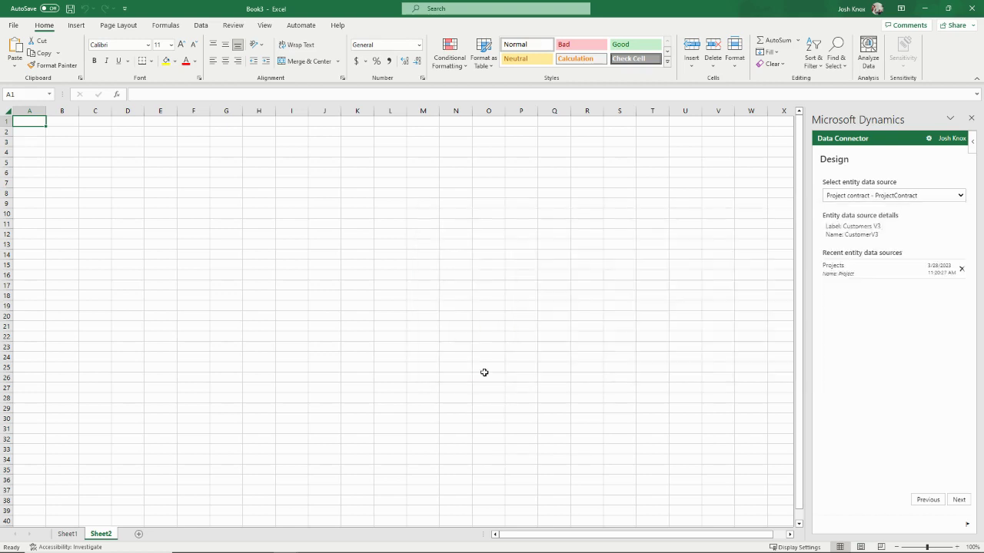
click(955, 499)
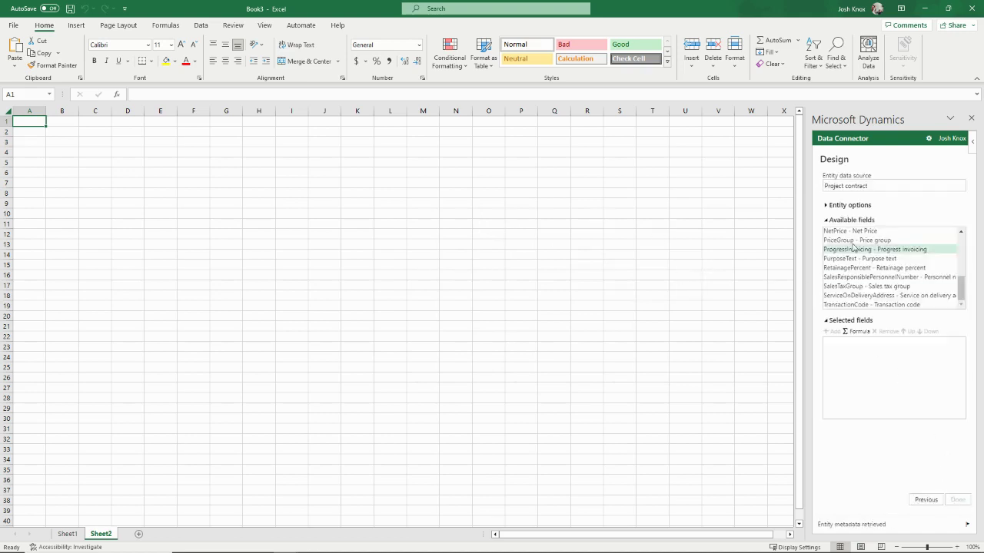
- Add the dataAreaId, ProjectContractID and SalesCurrency fields together to the selected fields of the Project contract table
drag(959, 289, 954, 209)
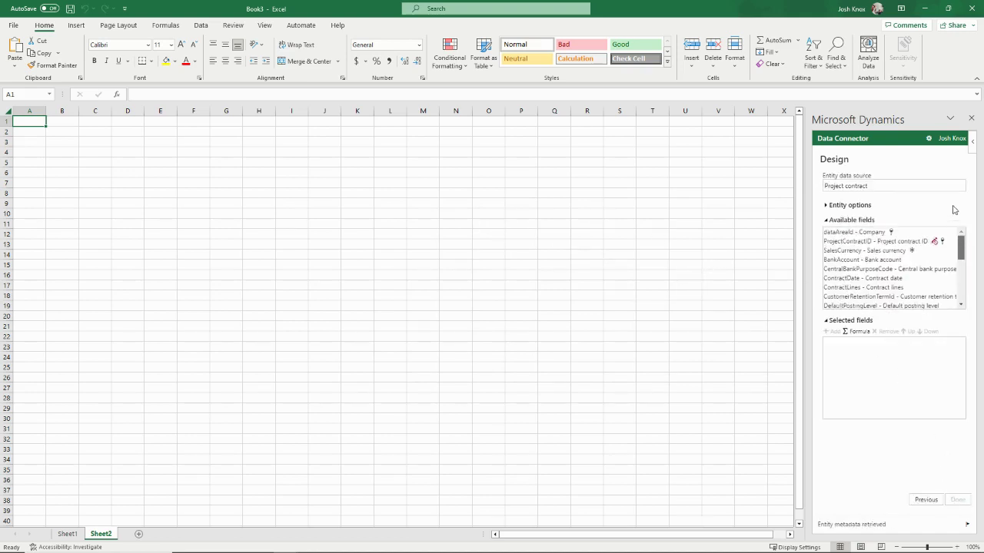
click(867, 232)
ctrl+click(864, 243)
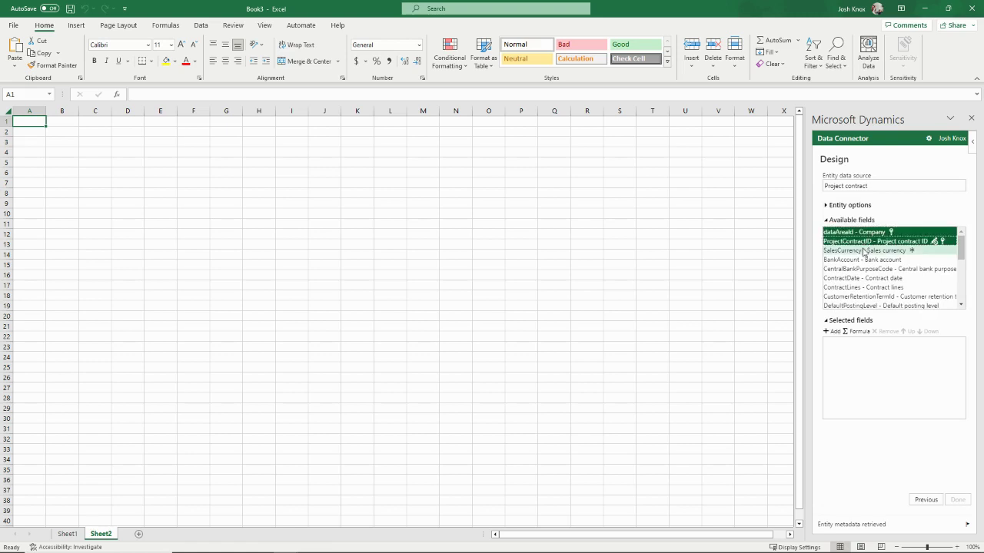
ctrl+click(864, 251)
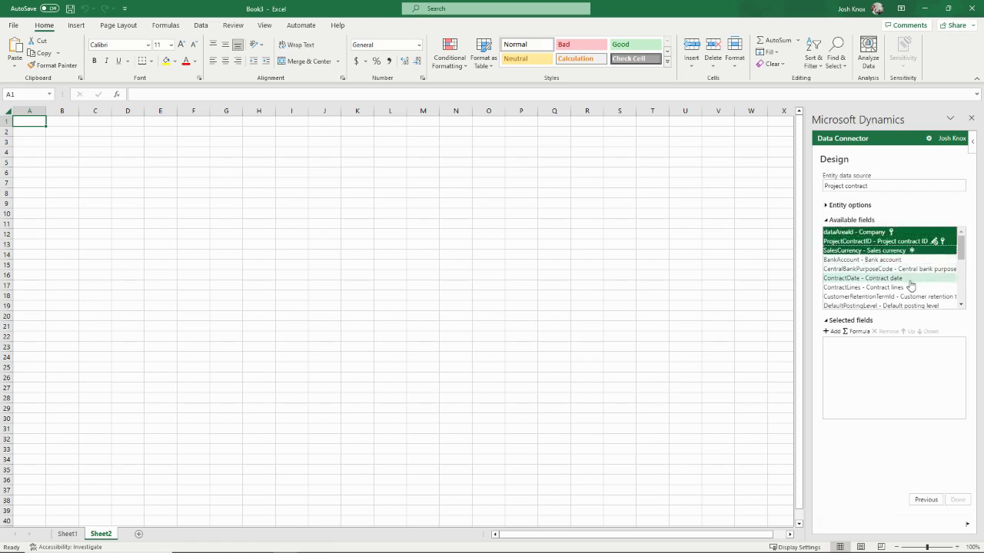
scroll(911, 285, down, 1)
scroll(911, 286, down, 5)
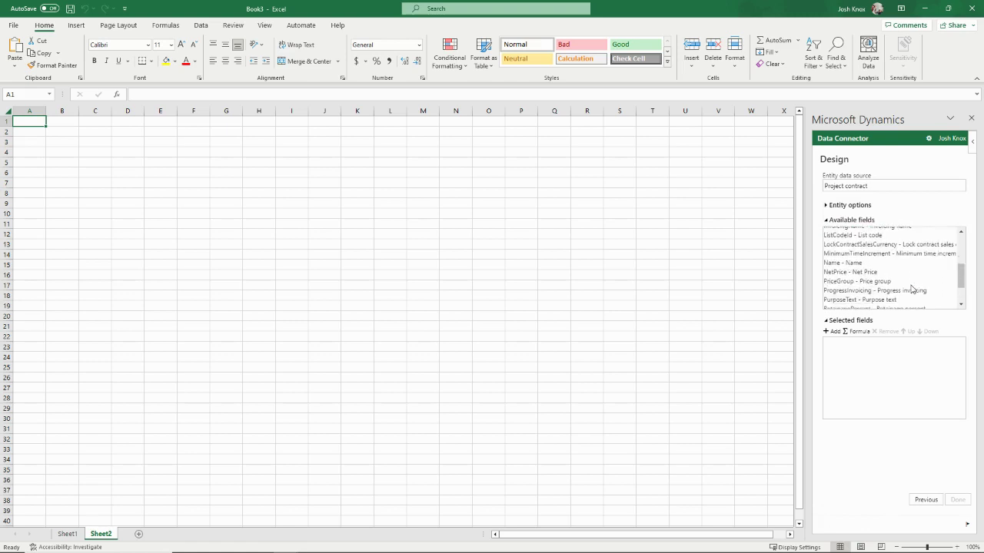
scroll(911, 287, down, 1)
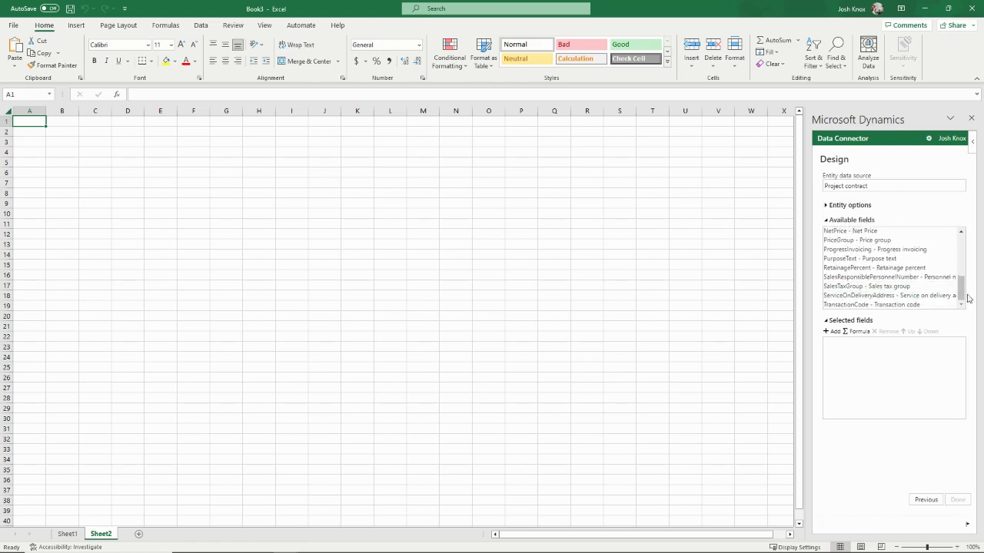
mouse_move(965, 296)
mouse_down()
mouse_move(962, 269)
mouse_move(960, 285)
mouse_up()
click(830, 331)
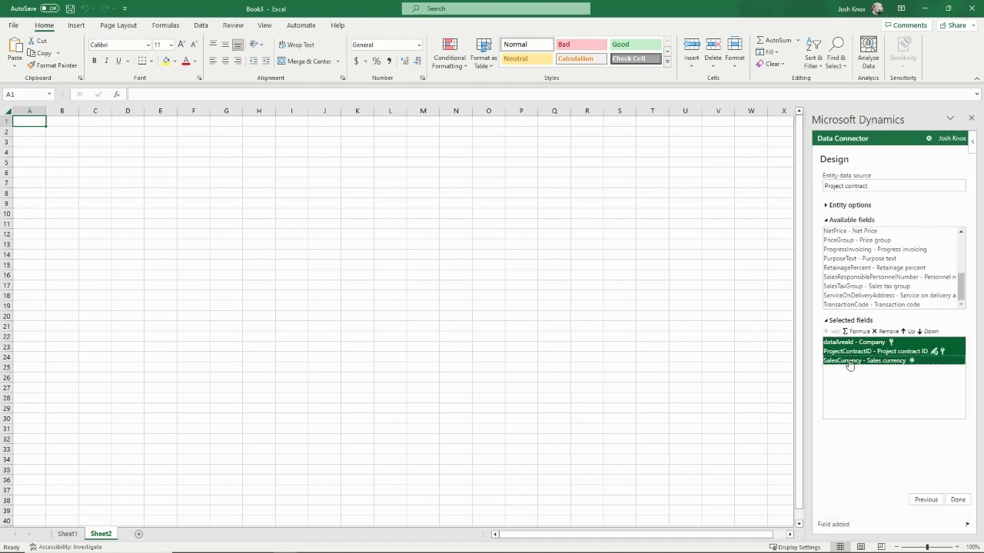
- Finish the Project contract table design, accept the data refresh requirement, and leave the design view
click(958, 500)
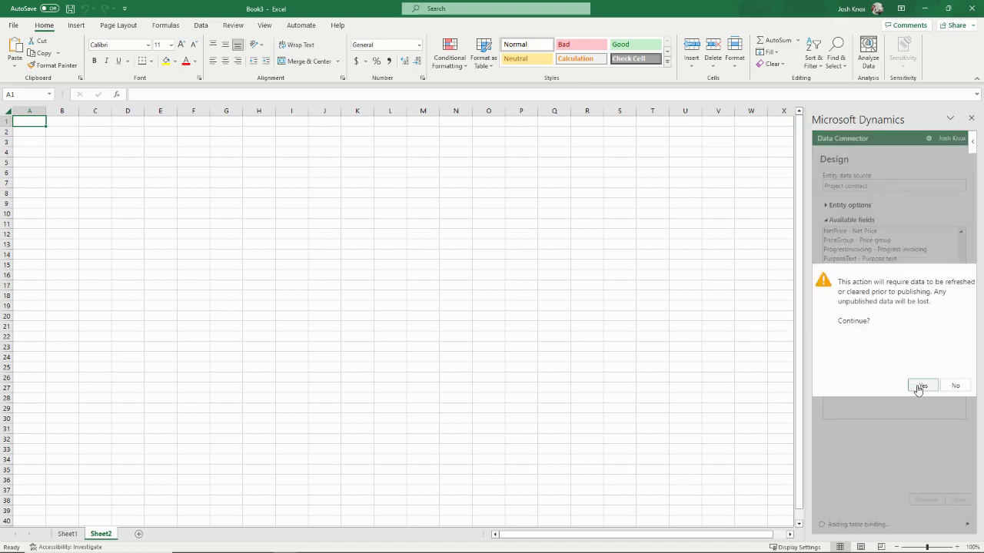
click(918, 386)
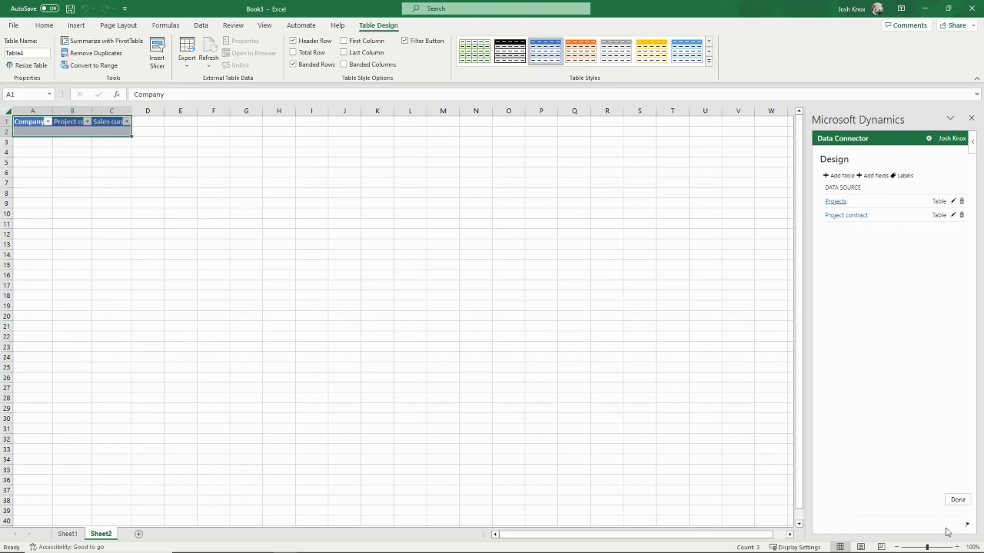
click(959, 501)
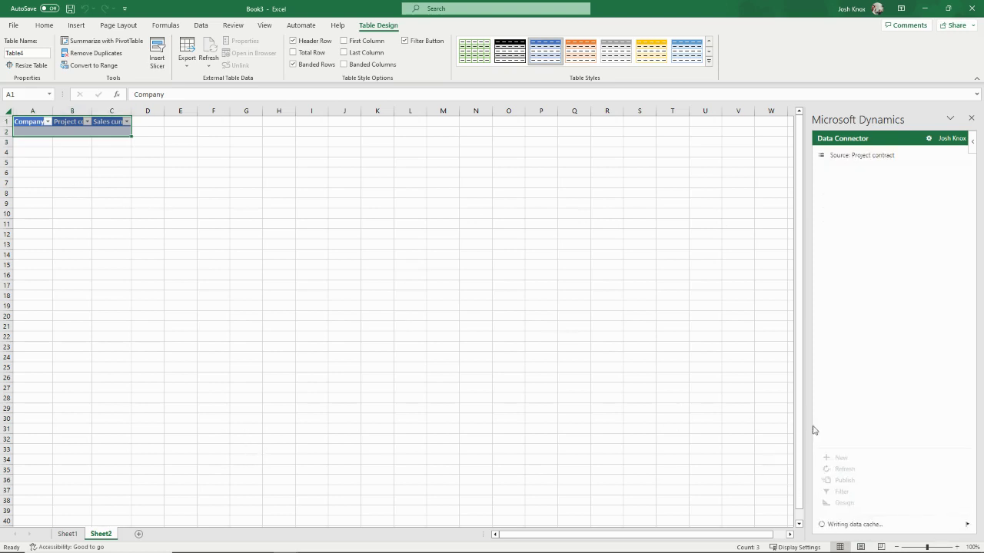
- Rename Sheet1 as Projects
click(67, 533)
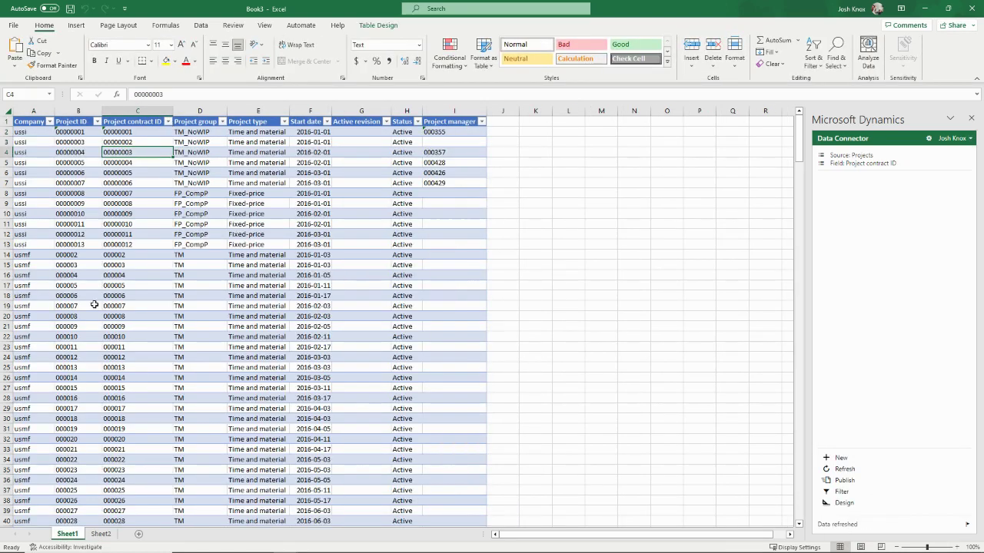
right_click(67, 533)
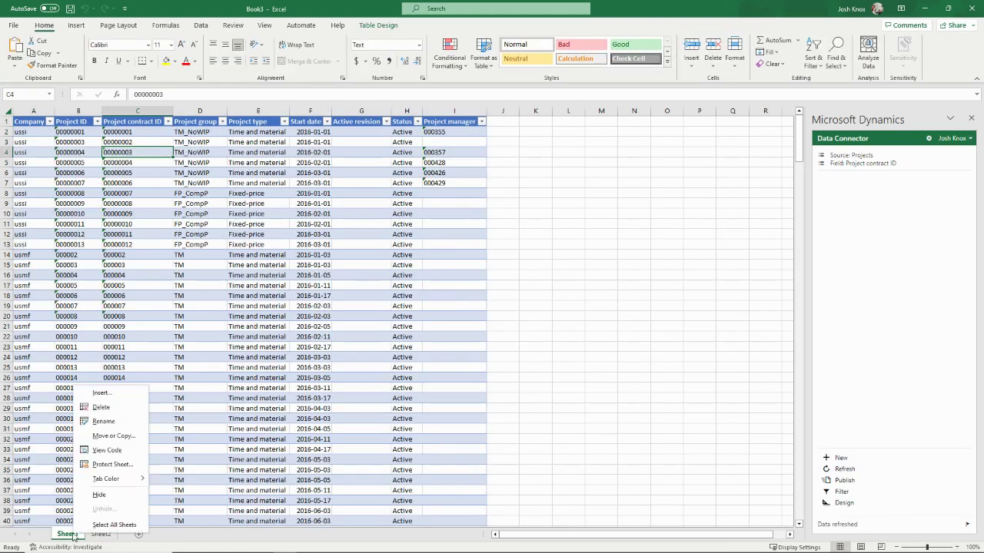
click(104, 422)
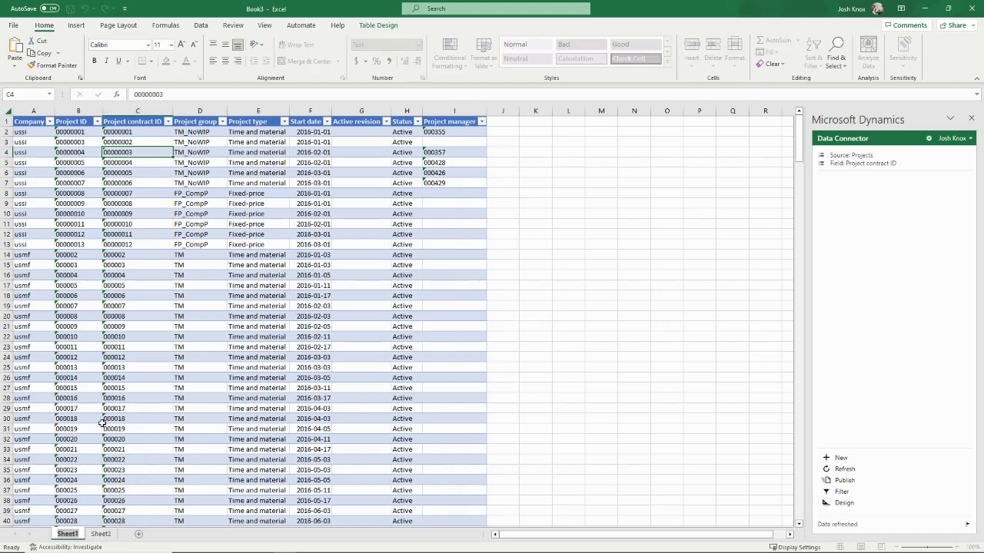
text(Projec)
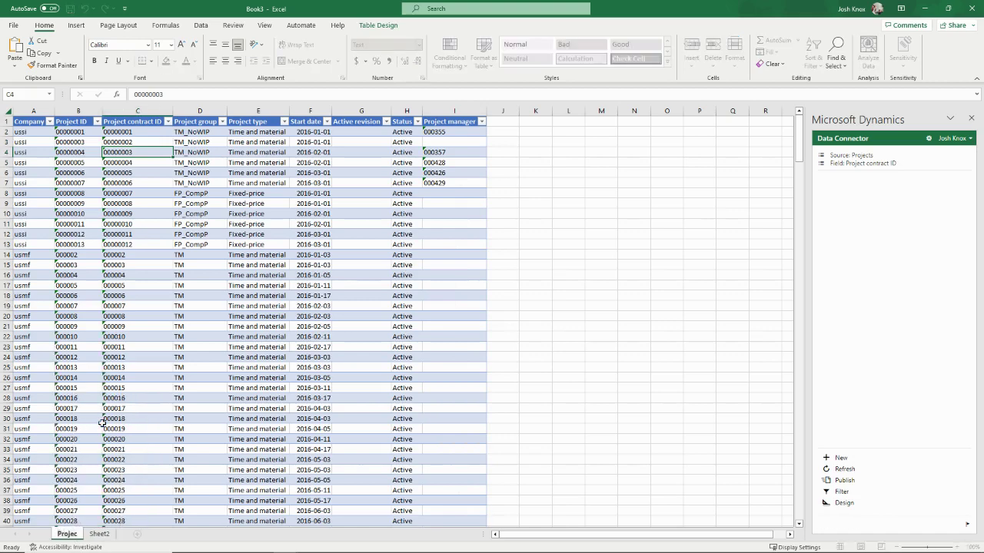
text(ts)
key(Return)
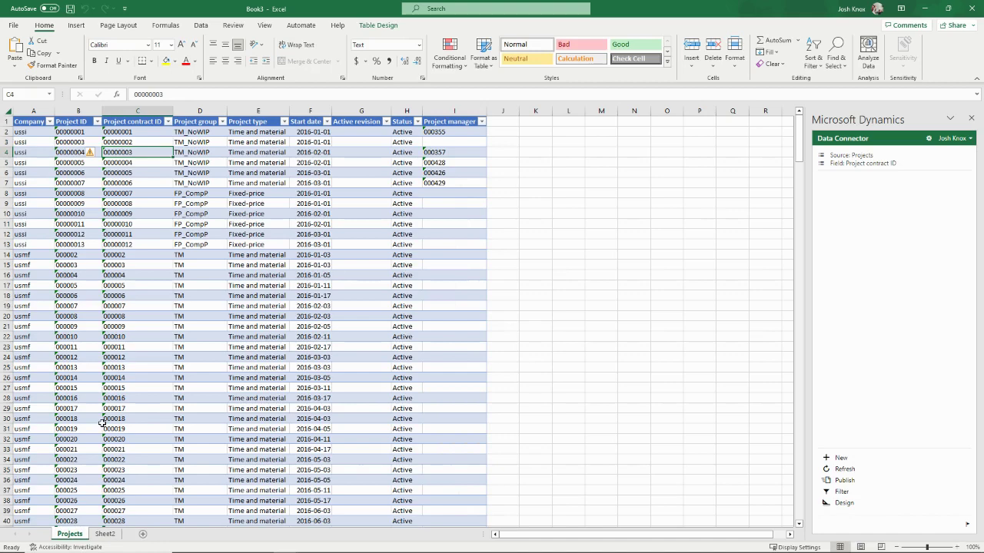
- Rename Sheet2 as ProjectContract
click(106, 534)
right_click(110, 535)
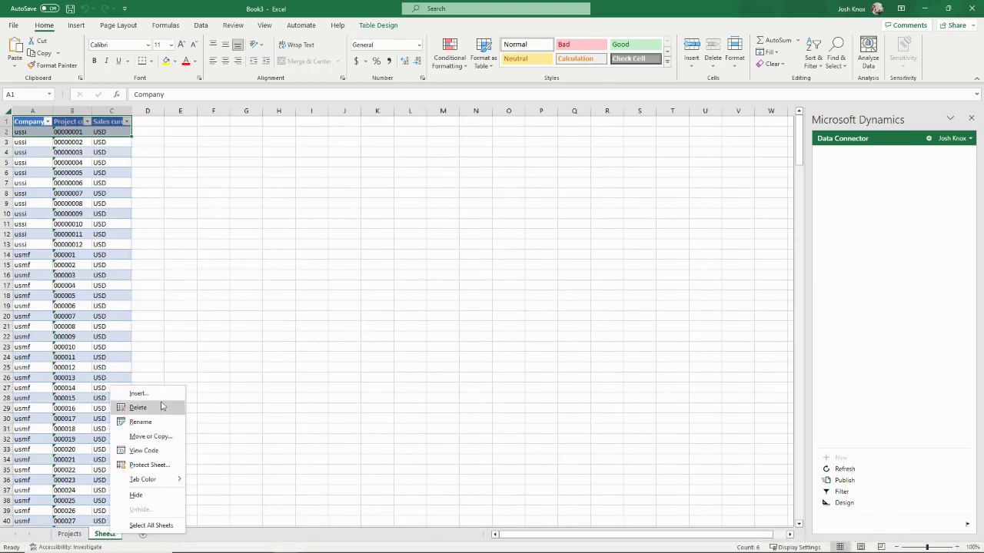
click(158, 424)
text(ProjectContract)
click(88, 213)
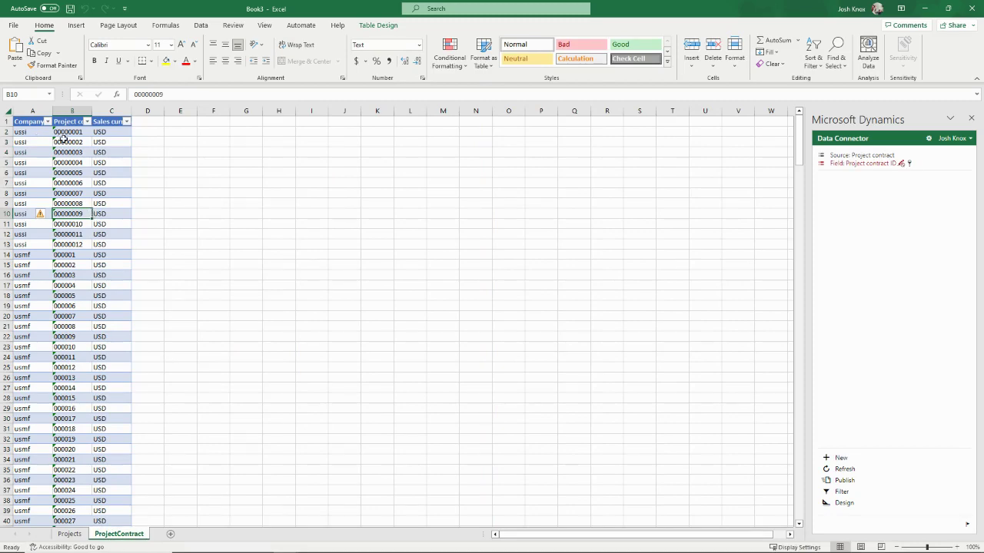
- Switch to the browser and duplicate the Finance and Operations All projects tab
click(924, 8)
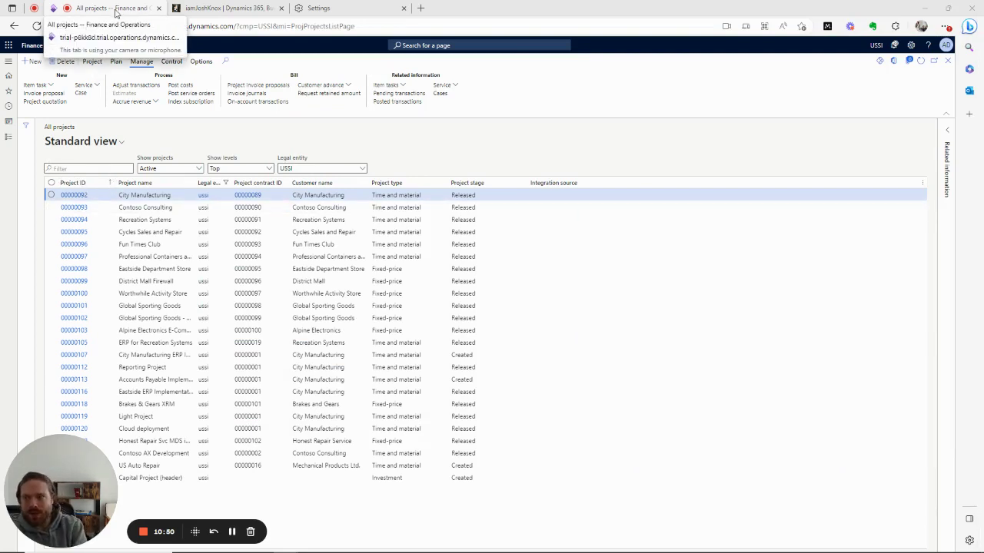
key(ctrl+l)
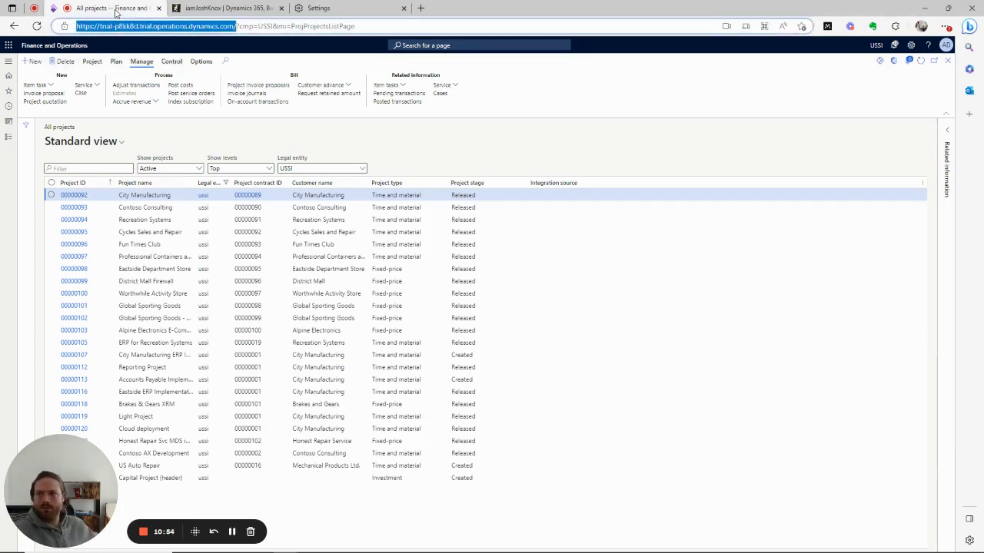
right_click(115, 10)
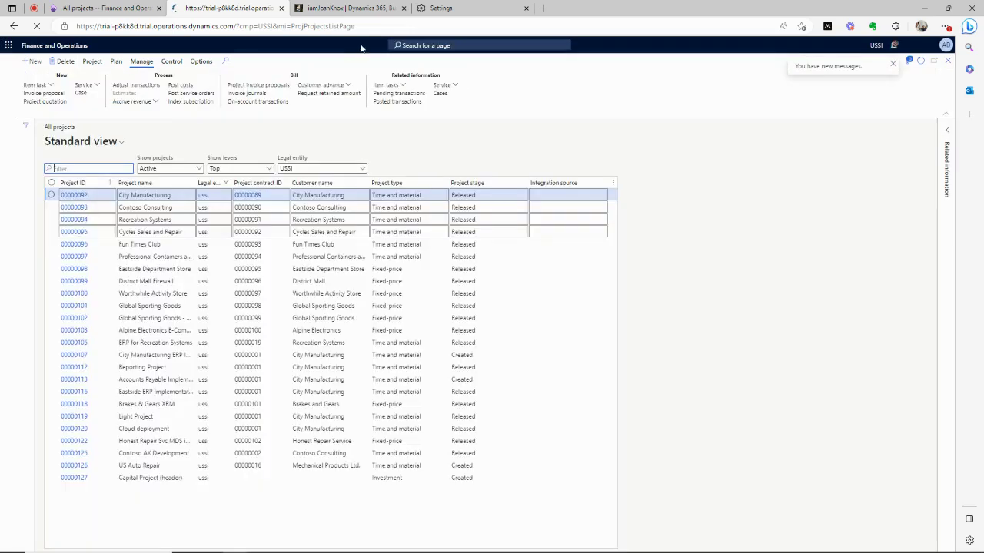
- Search Finance and Operations for "project contracts" and open the Project contracts page
click(417, 45)
text(pro)
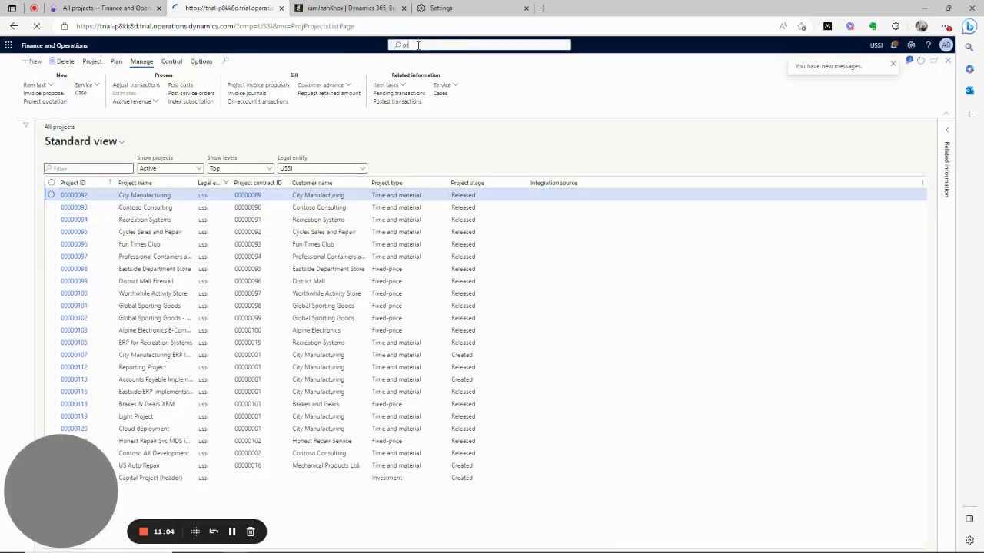
text(ject contracts)
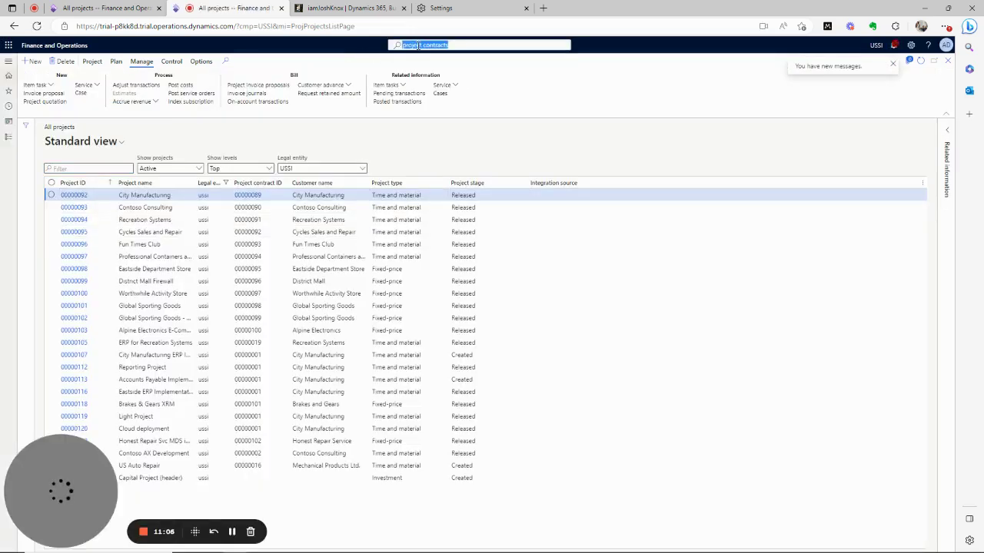
key(Return)
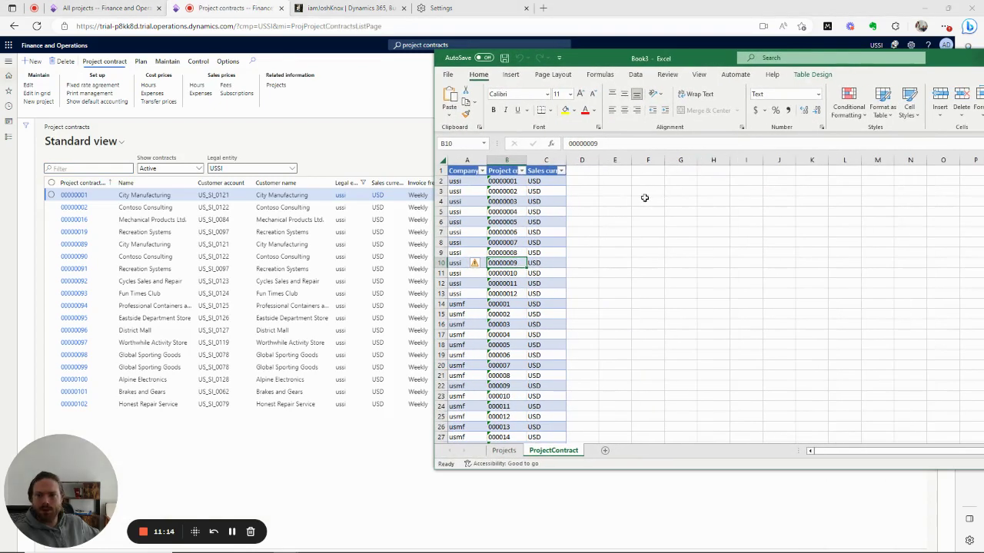
- Compare the first four project contract IDs in the Excel workbook with the browser list, showing All contracts instead of only active ones
drag(502, 182, 511, 214)
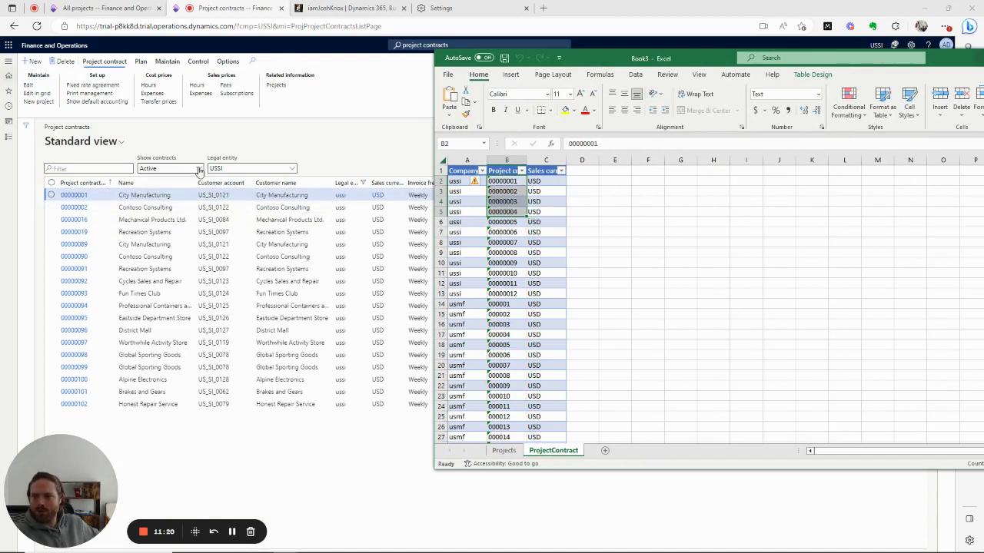
click(199, 169)
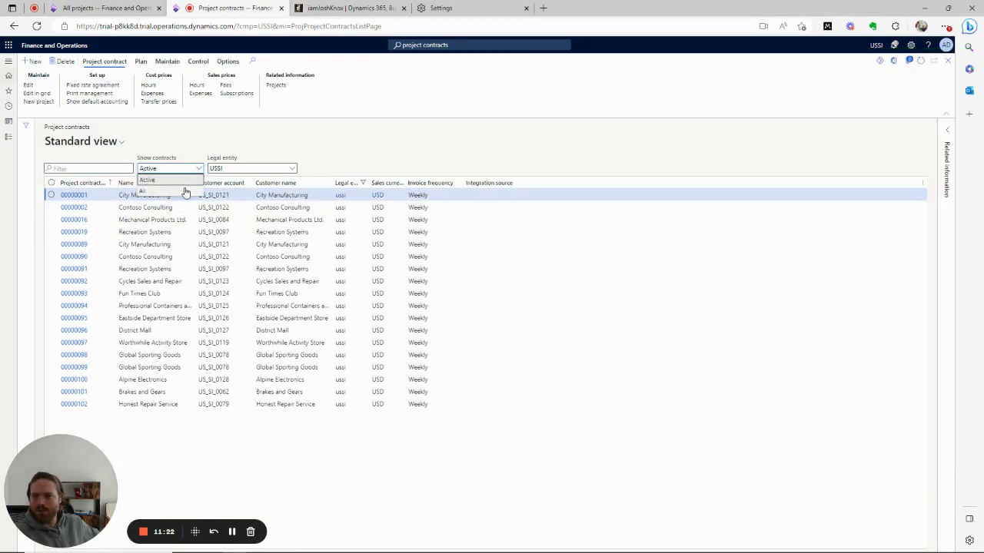
click(184, 193)
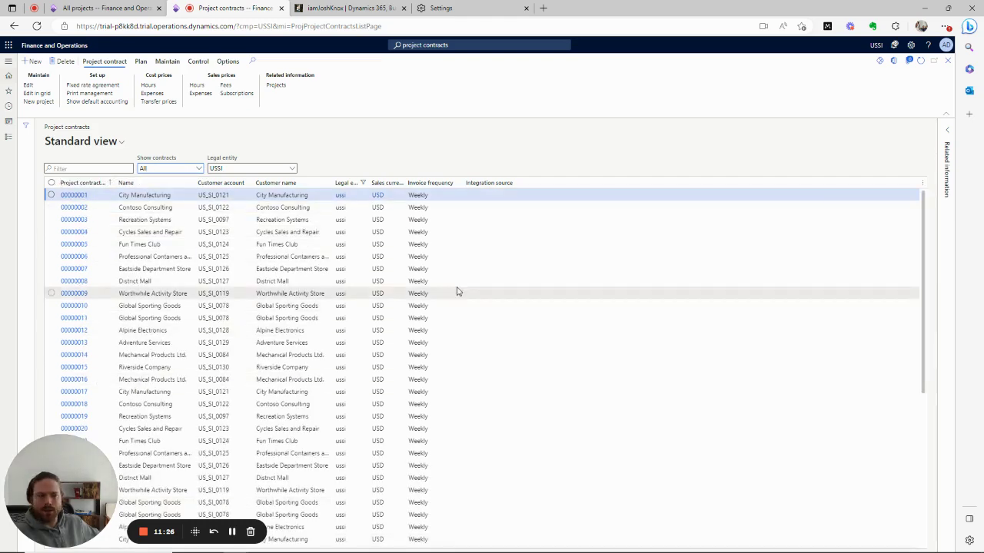
key(alt+Tab)
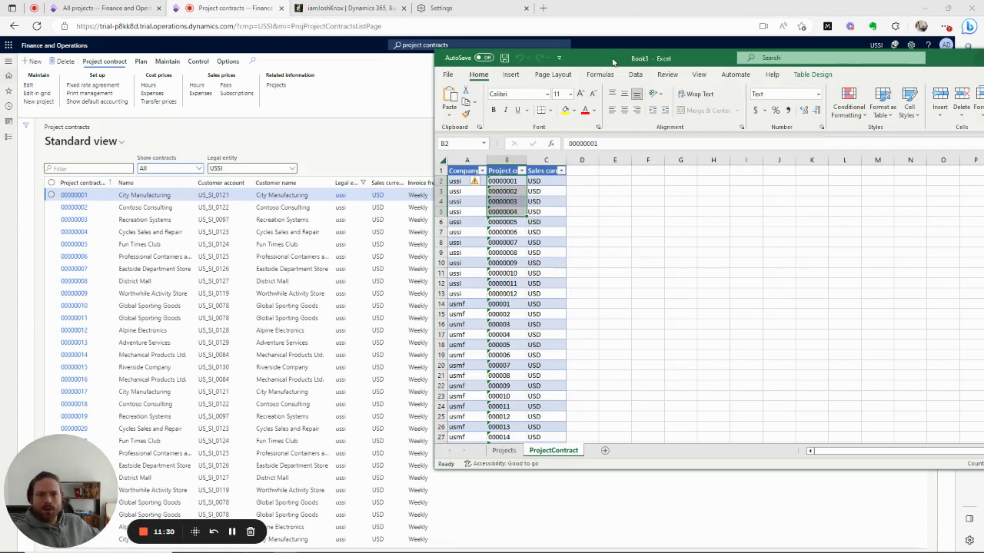
key(alt+Tab)
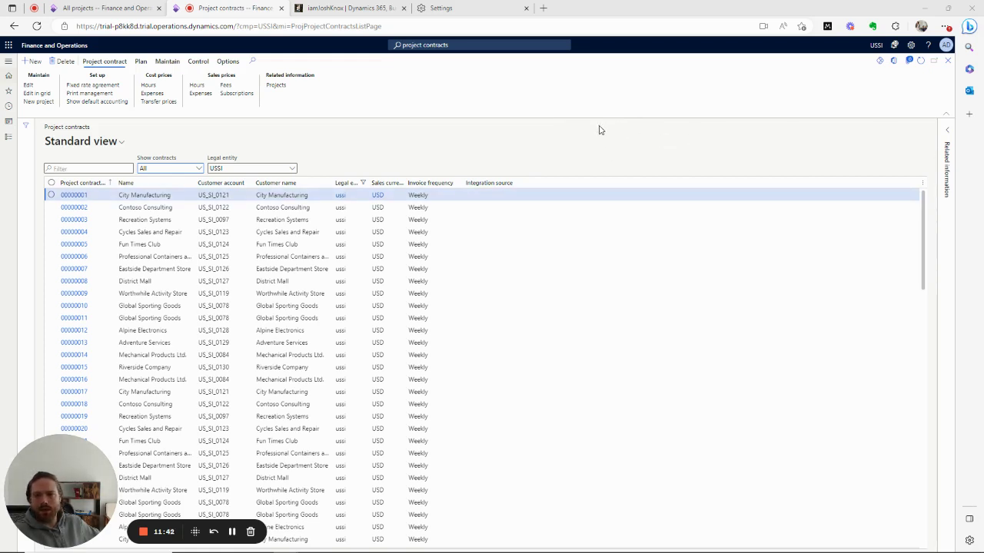
- Download the Project contract (USSI) entity for Excel, open the file for editing, and maximize the workbook
click(893, 61)
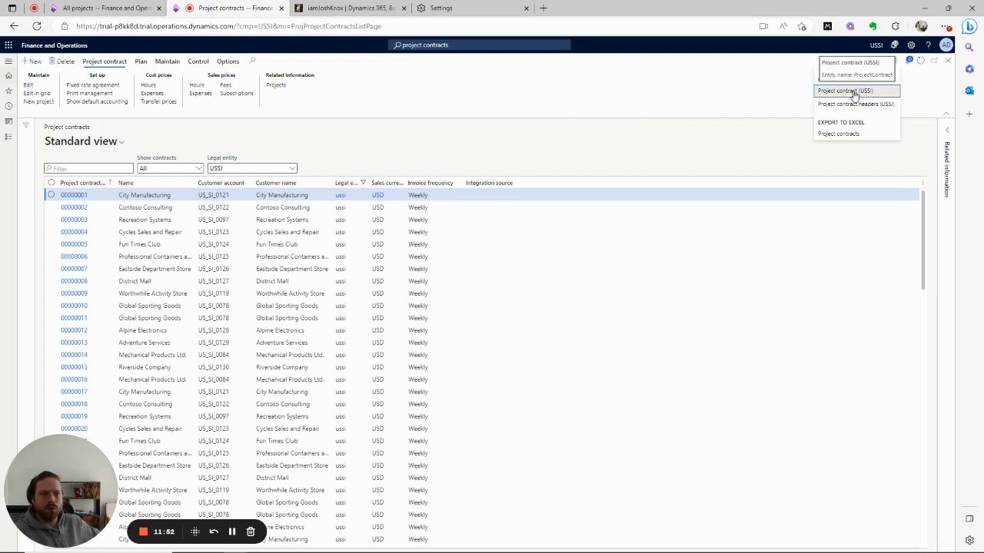
click(853, 92)
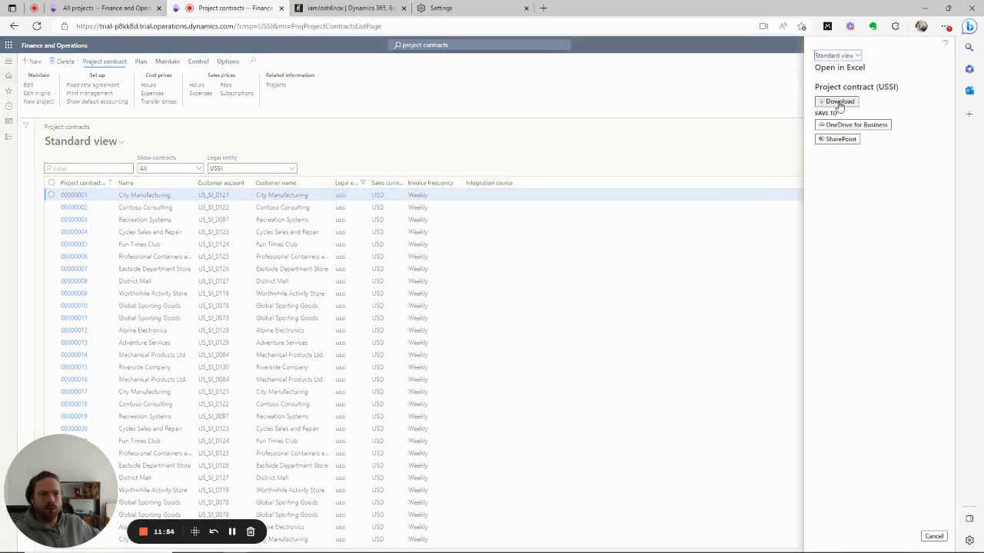
click(838, 101)
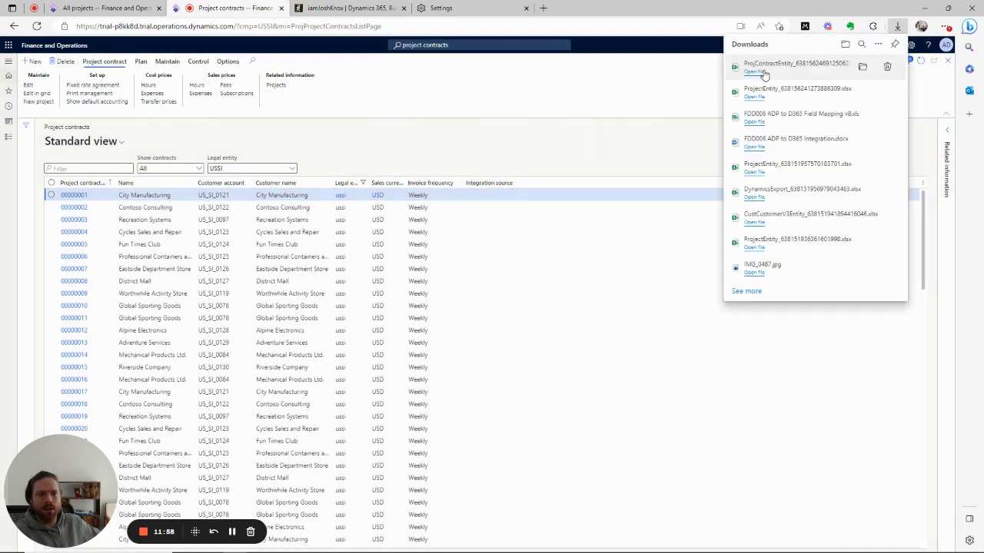
click(754, 71)
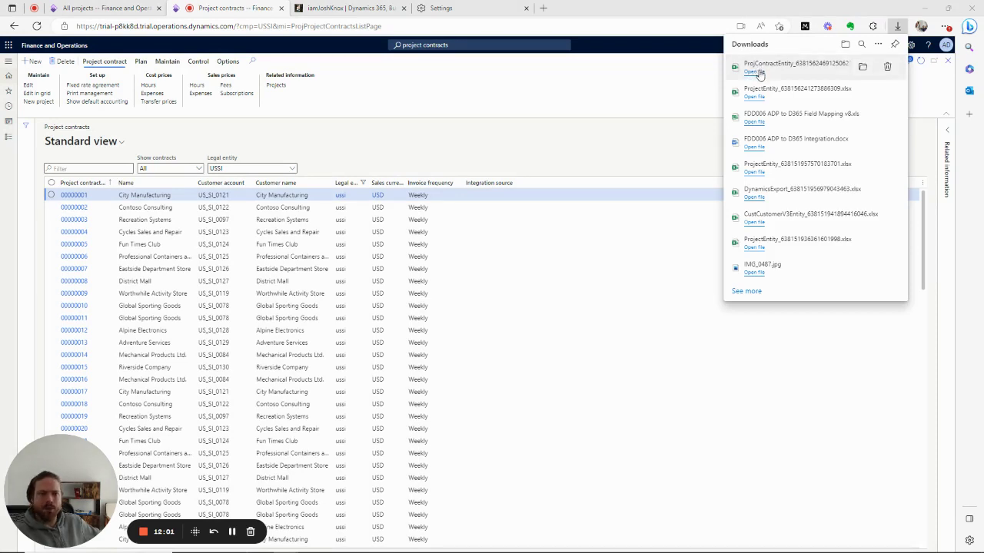
click(562, 107)
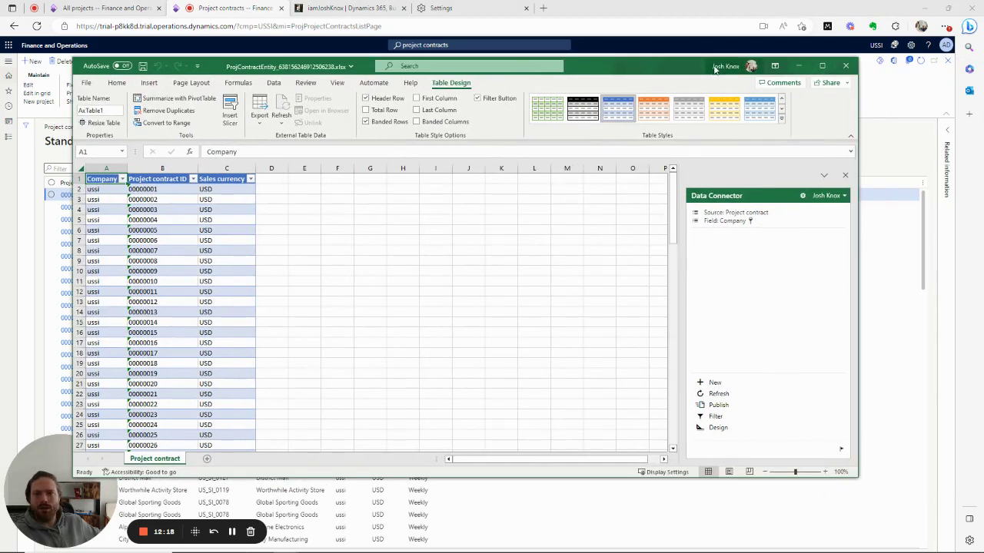
double_click(714, 67)
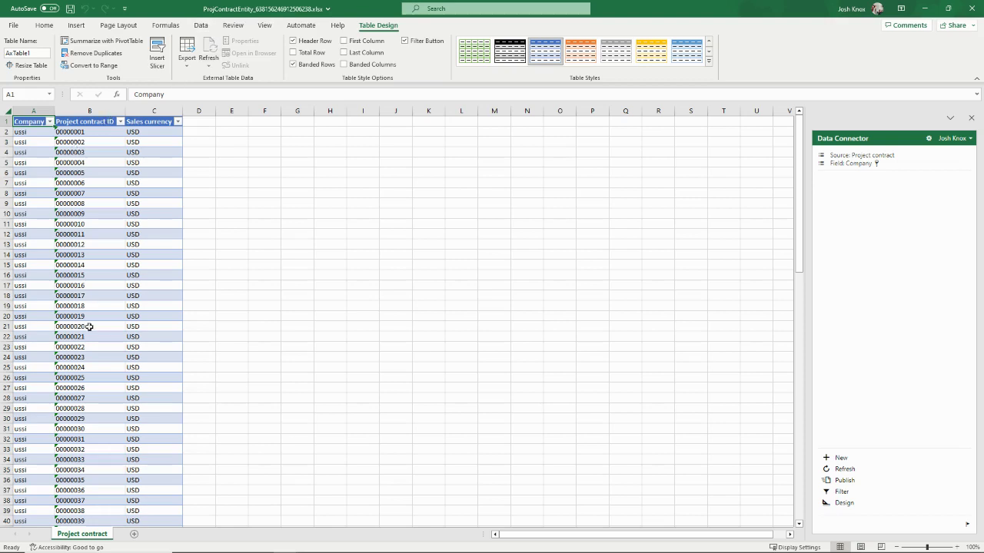
- Add a new sheet and start a Data Connector table on it with Projects - Project as the entity data source
click(134, 534)
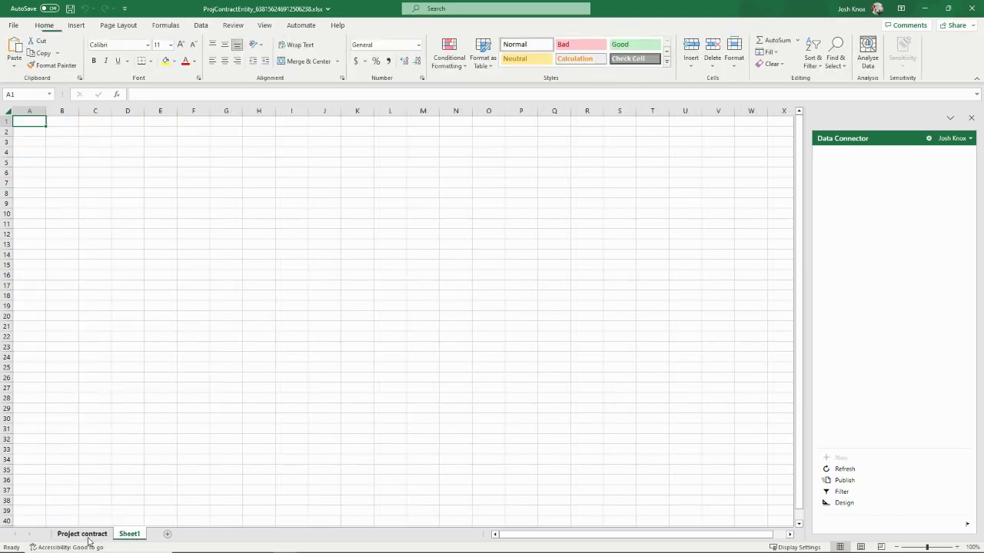
click(844, 504)
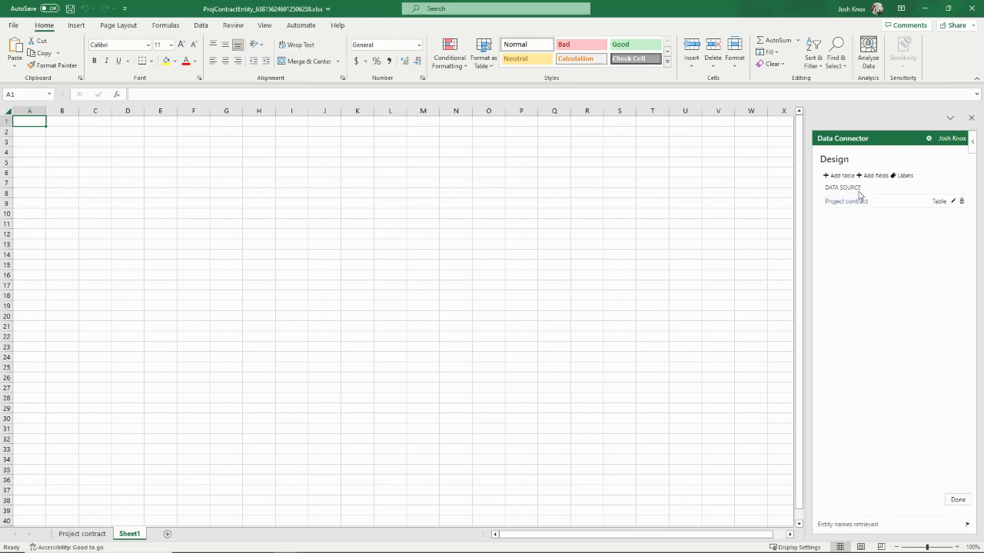
click(839, 176)
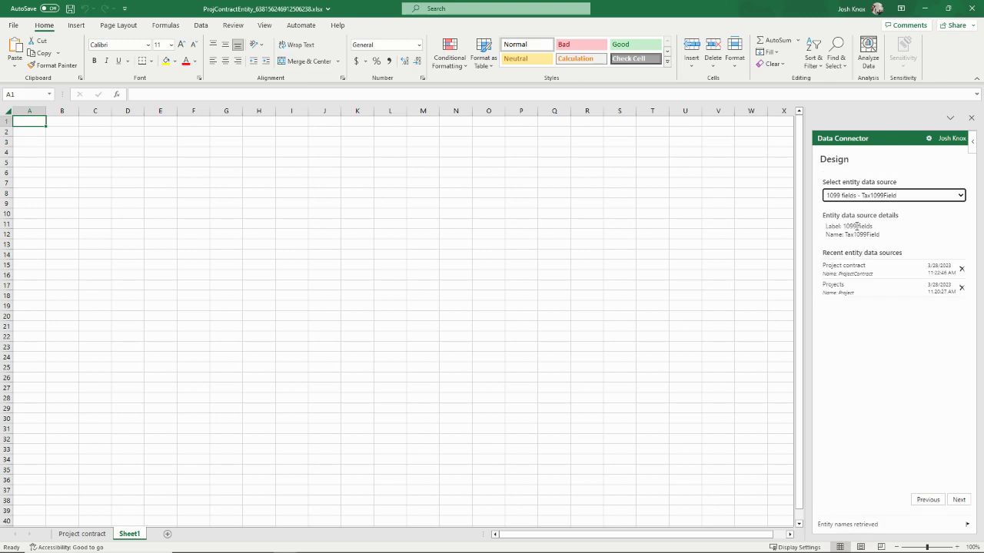
click(876, 199)
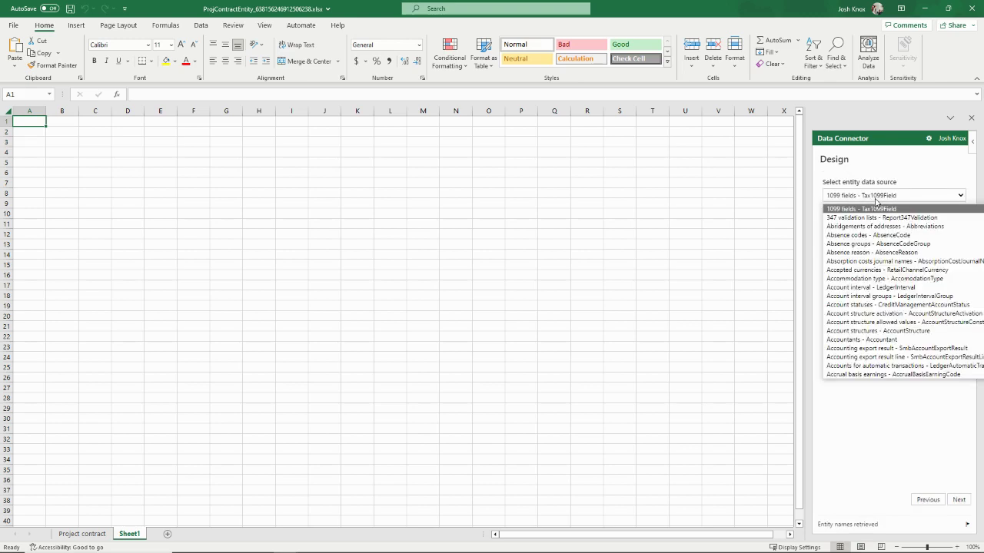
text(project)
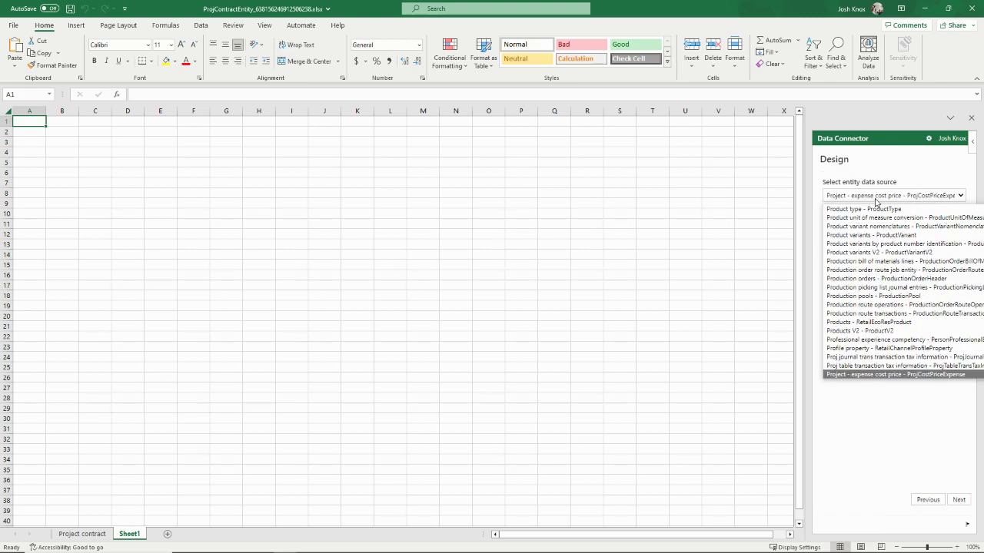
scroll(884, 298, down, 10)
scroll(883, 299, down, 15)
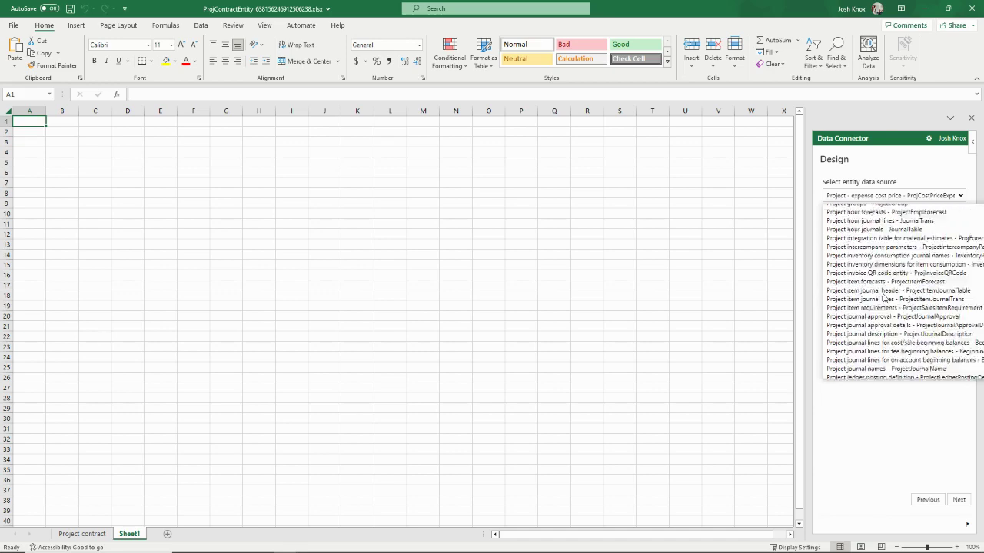
scroll(883, 298, down, 6)
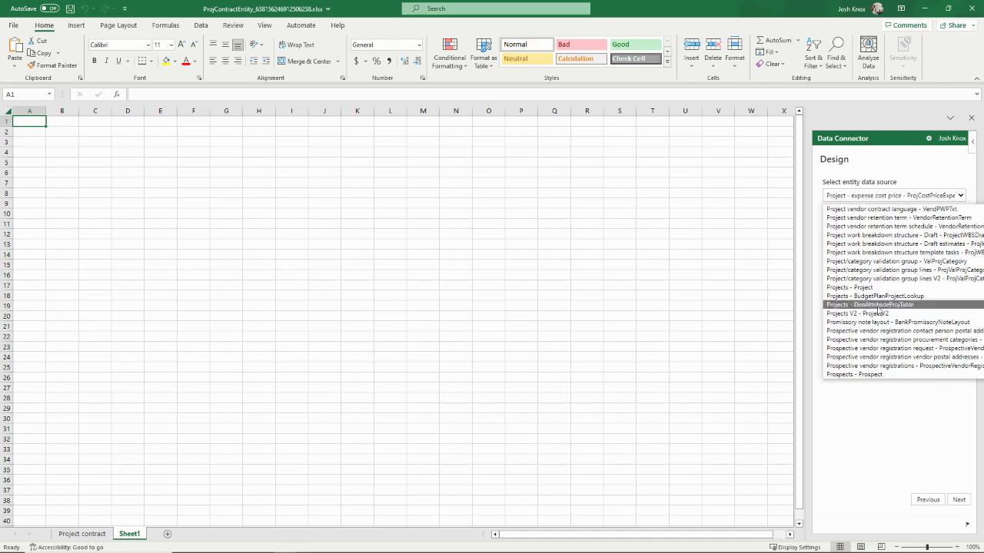
click(864, 291)
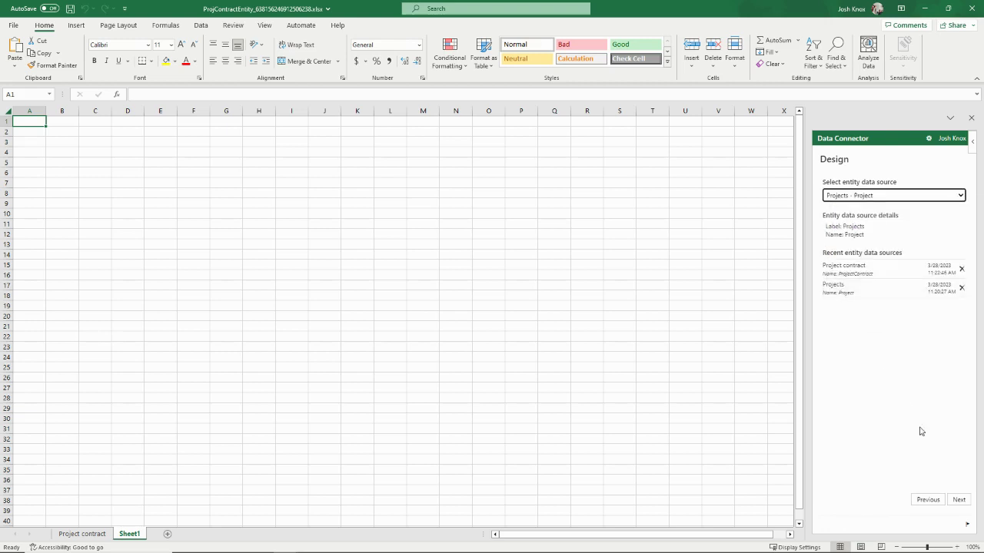
click(958, 501)
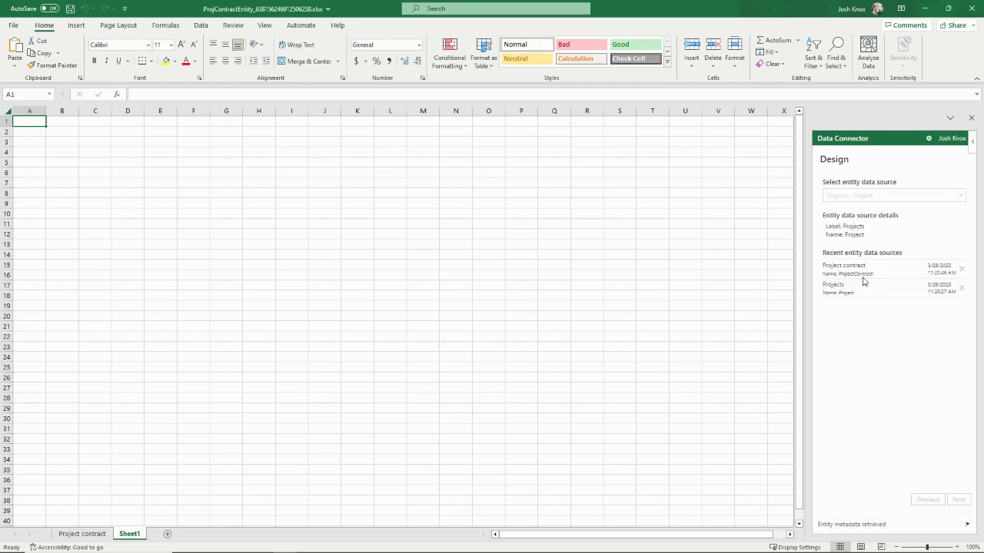
- Build the Projects table with the fields from Project ID through Active revision, accepting the refresh requirement, and load its data
click(860, 232)
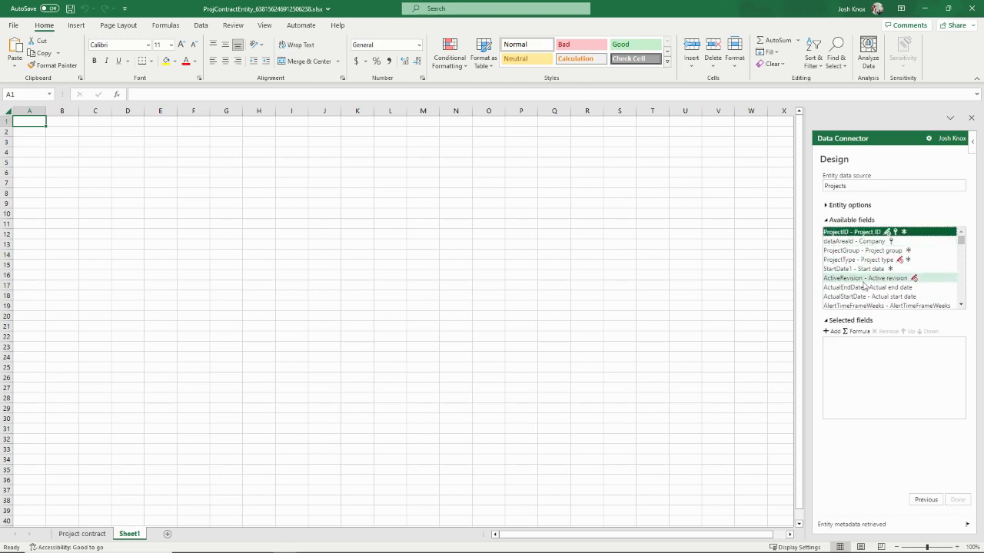
shift+click(860, 278)
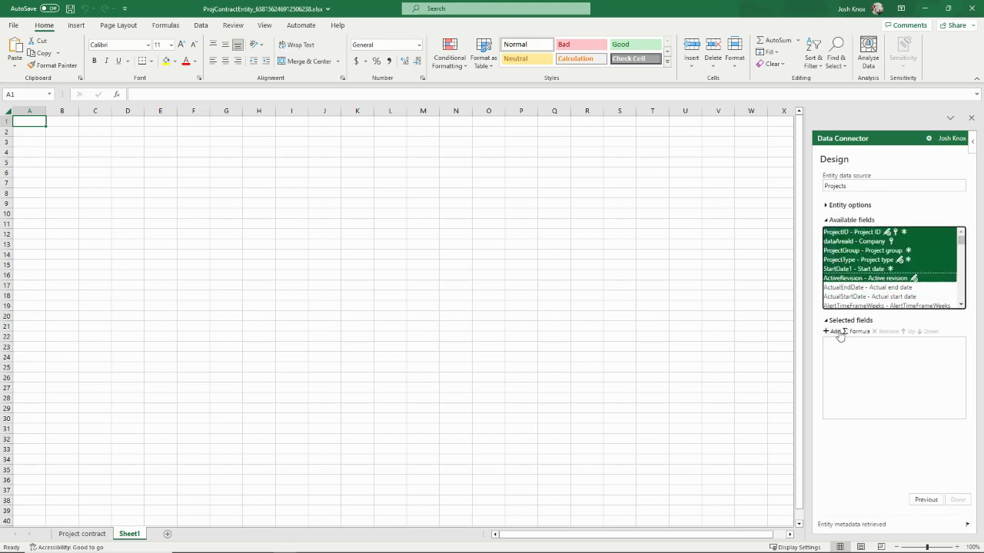
click(841, 334)
click(957, 498)
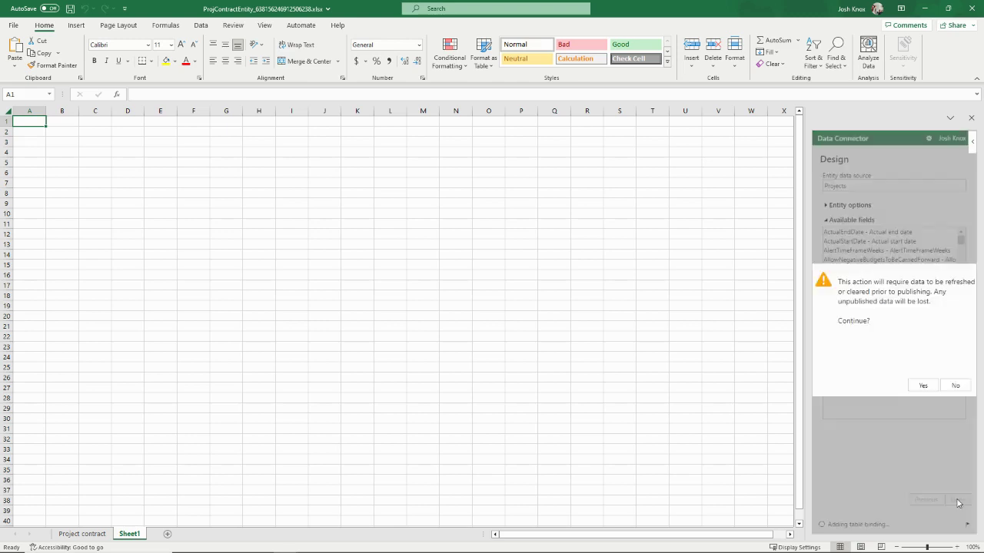
click(918, 384)
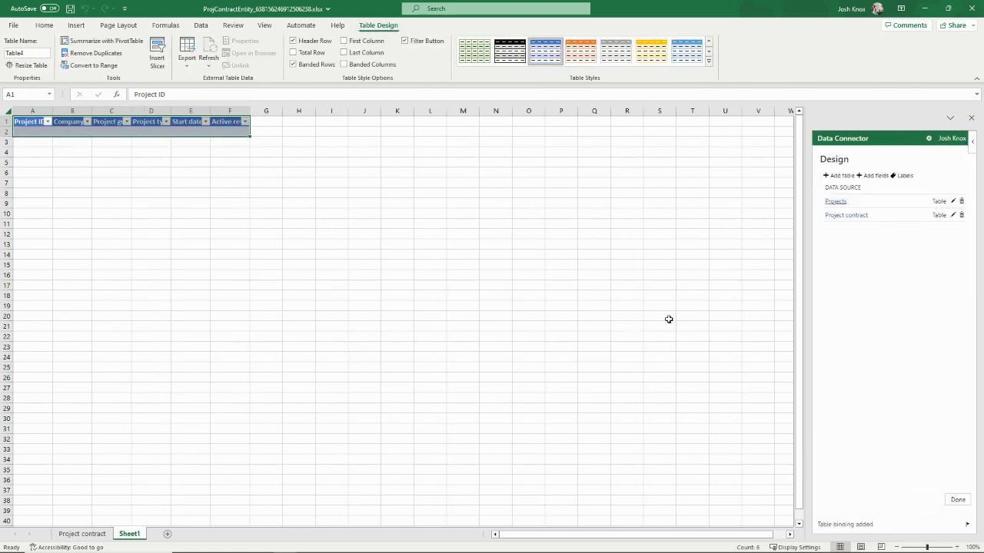
click(958, 500)
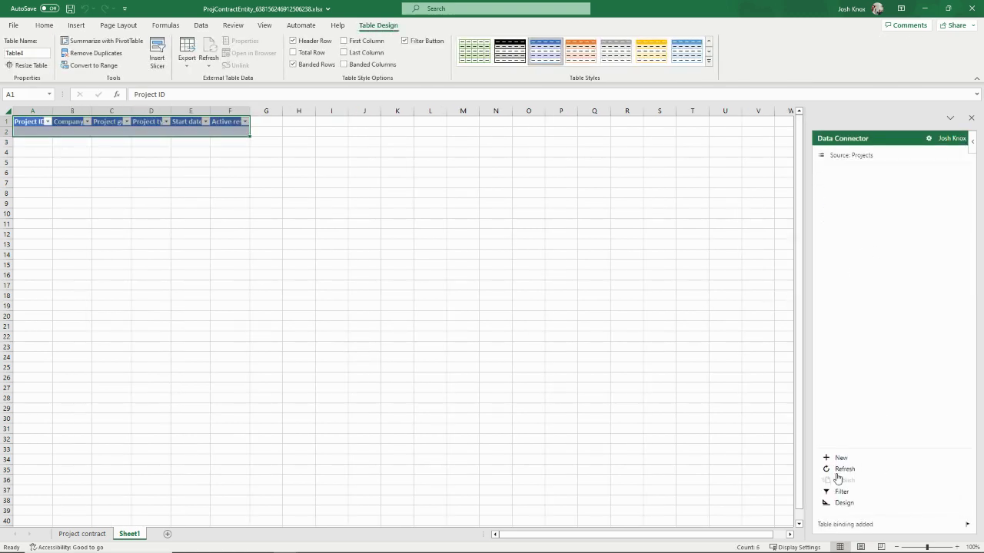
click(836, 470)
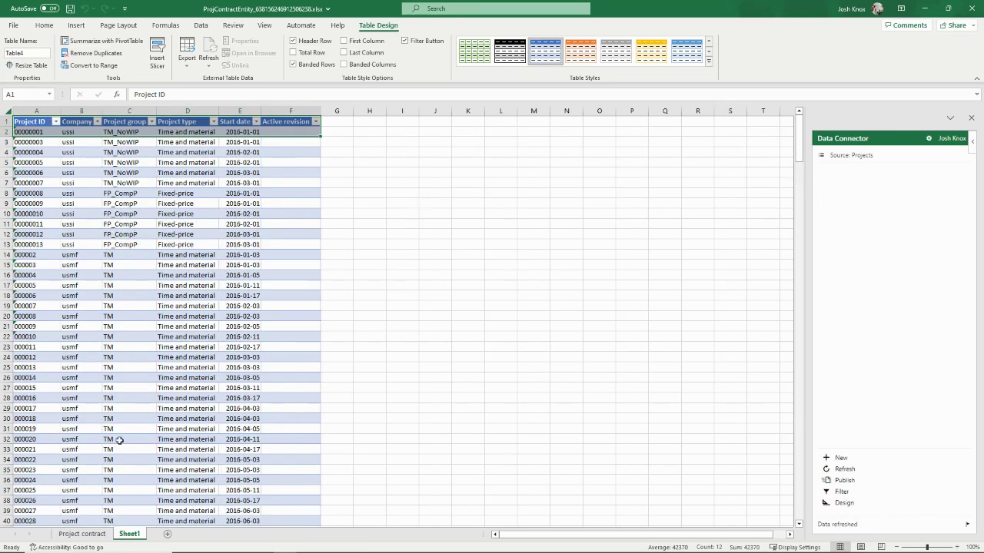
- Rename Sheet1 of the Project contract workbook as Projects
right_click(137, 536)
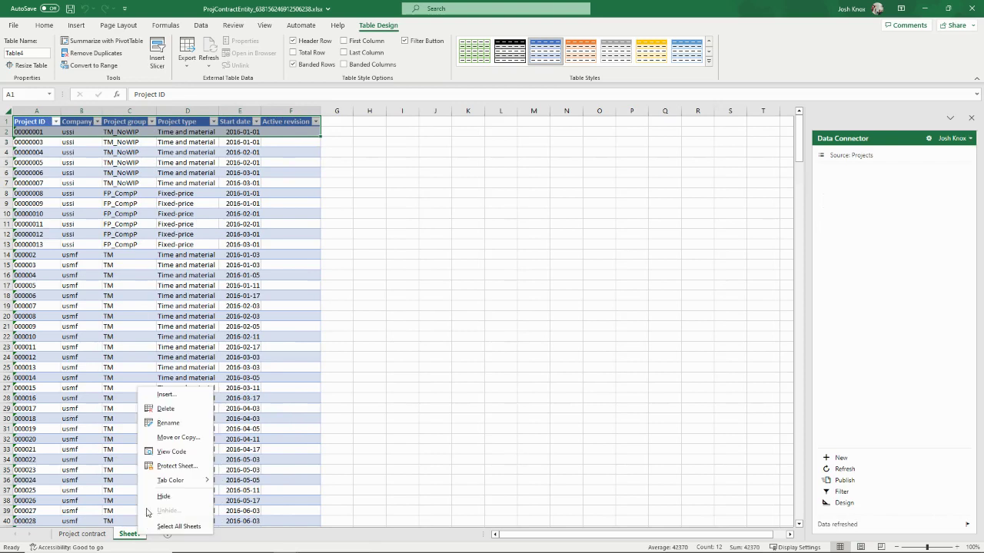
click(166, 421)
text(Projects)
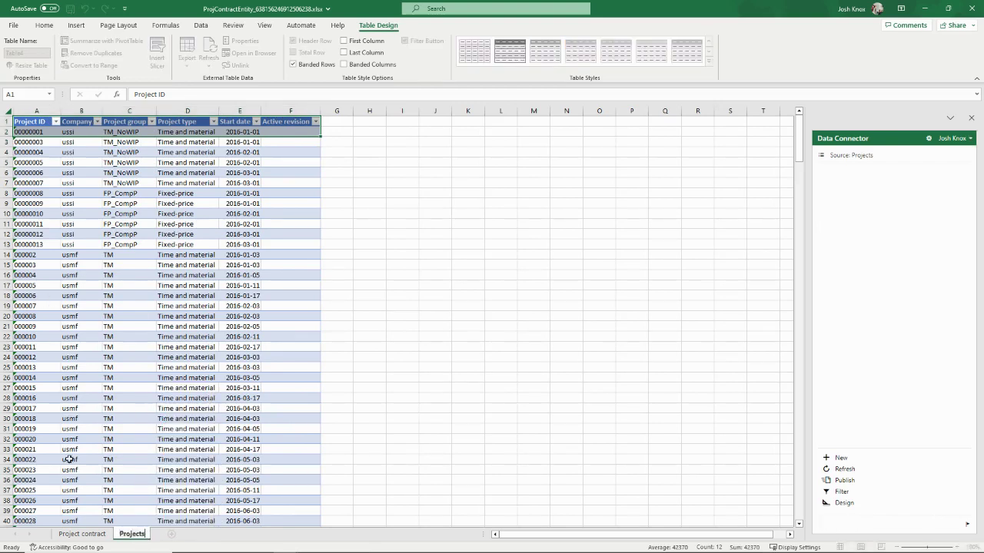
- View the Project contract sheet, and minimize the workbook to return to the Finance and Operations browser window
click(82, 534)
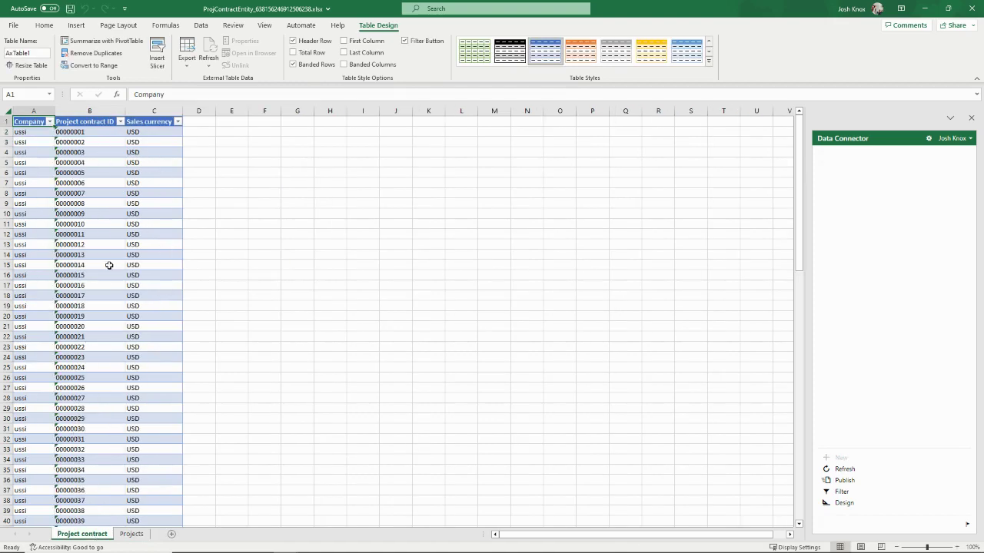
click(926, 7)
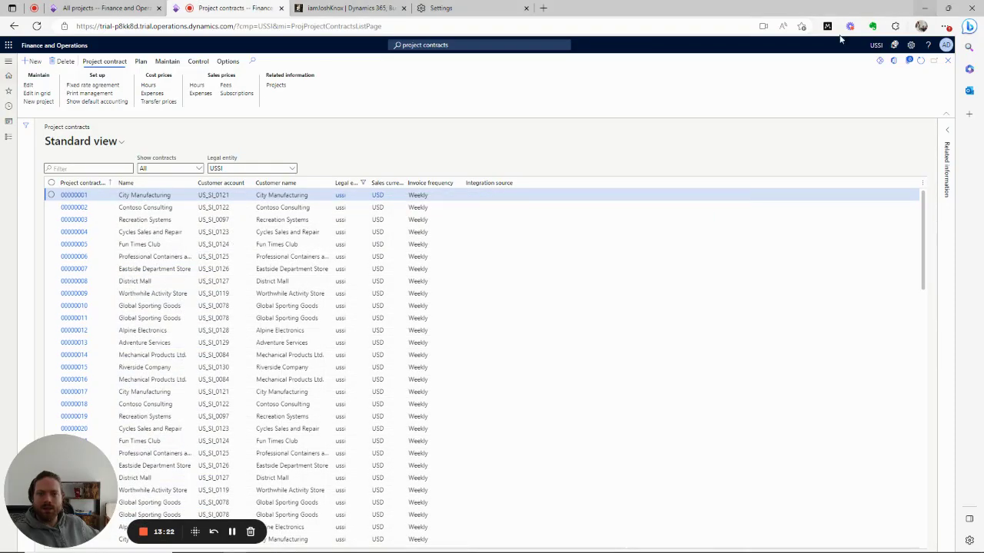